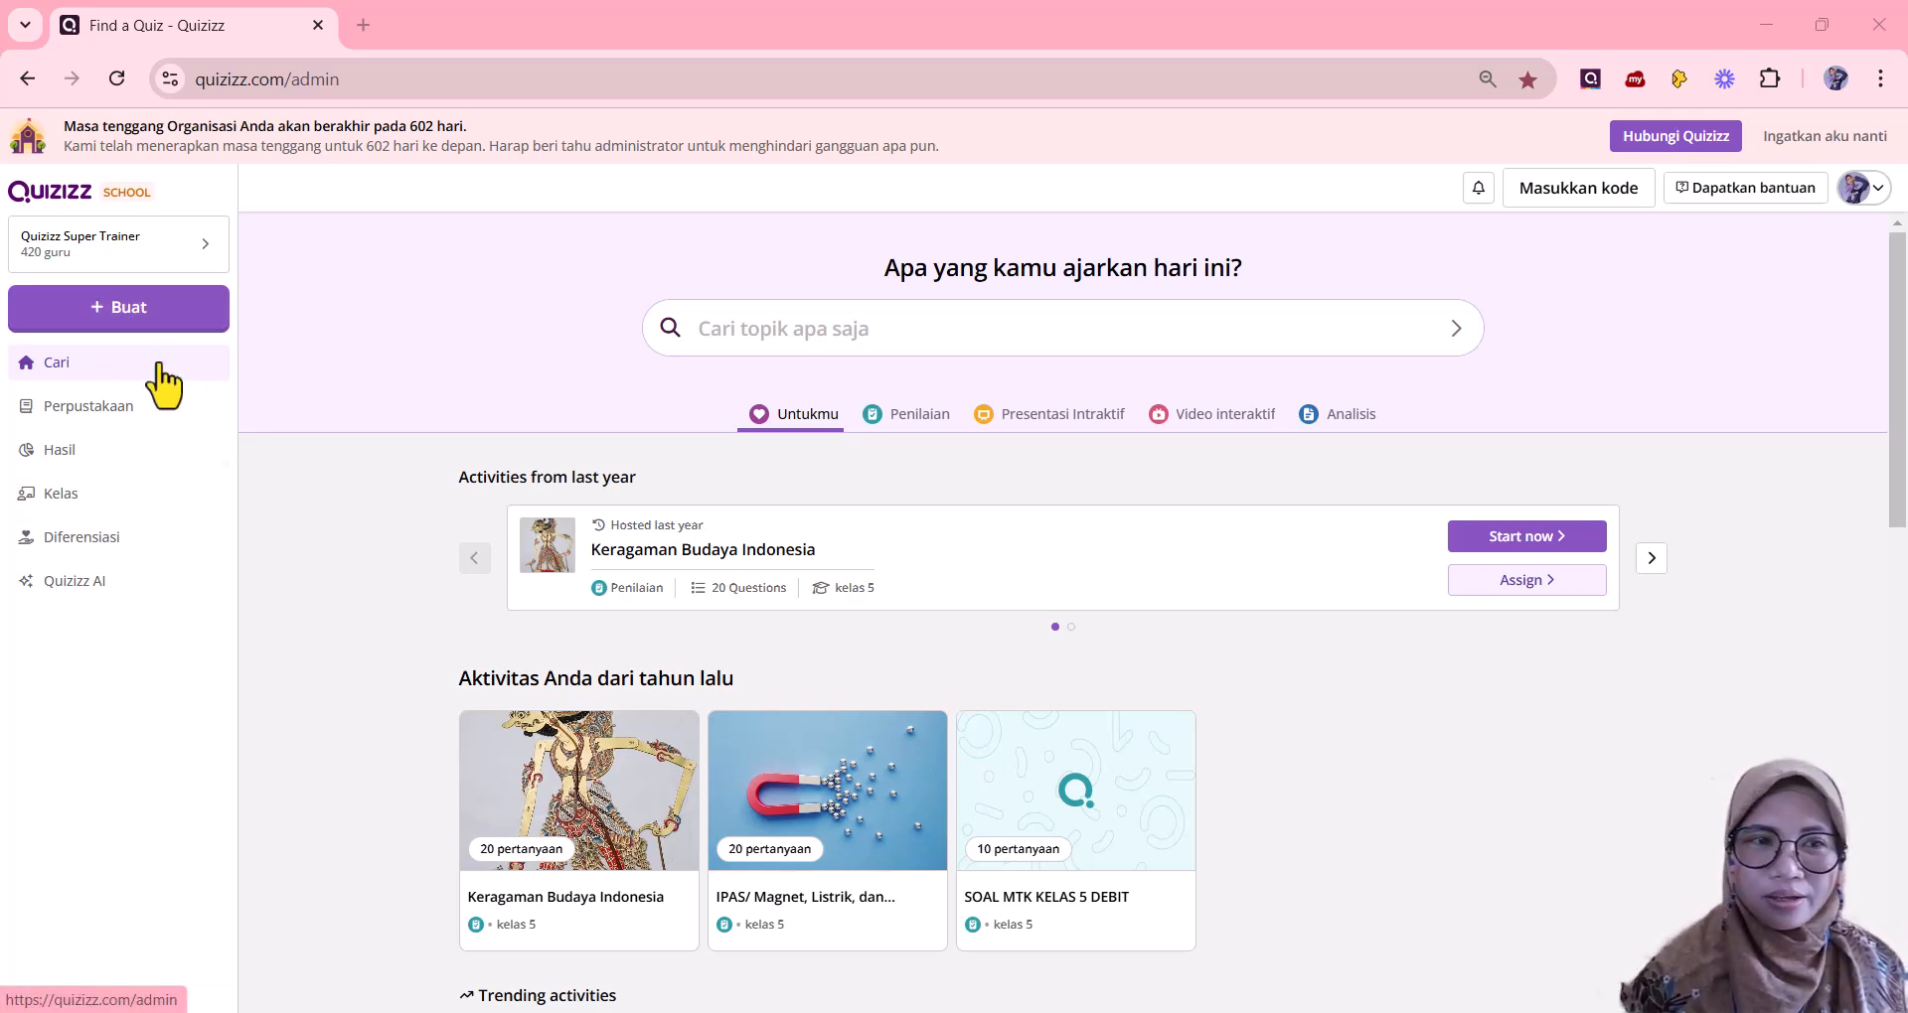
Open Diferensiasi, start editing the accommodations of the student who already has 3, and turn on Pembaca otomatis.
{"action": "left_click", "coordinate": [113, 549]}
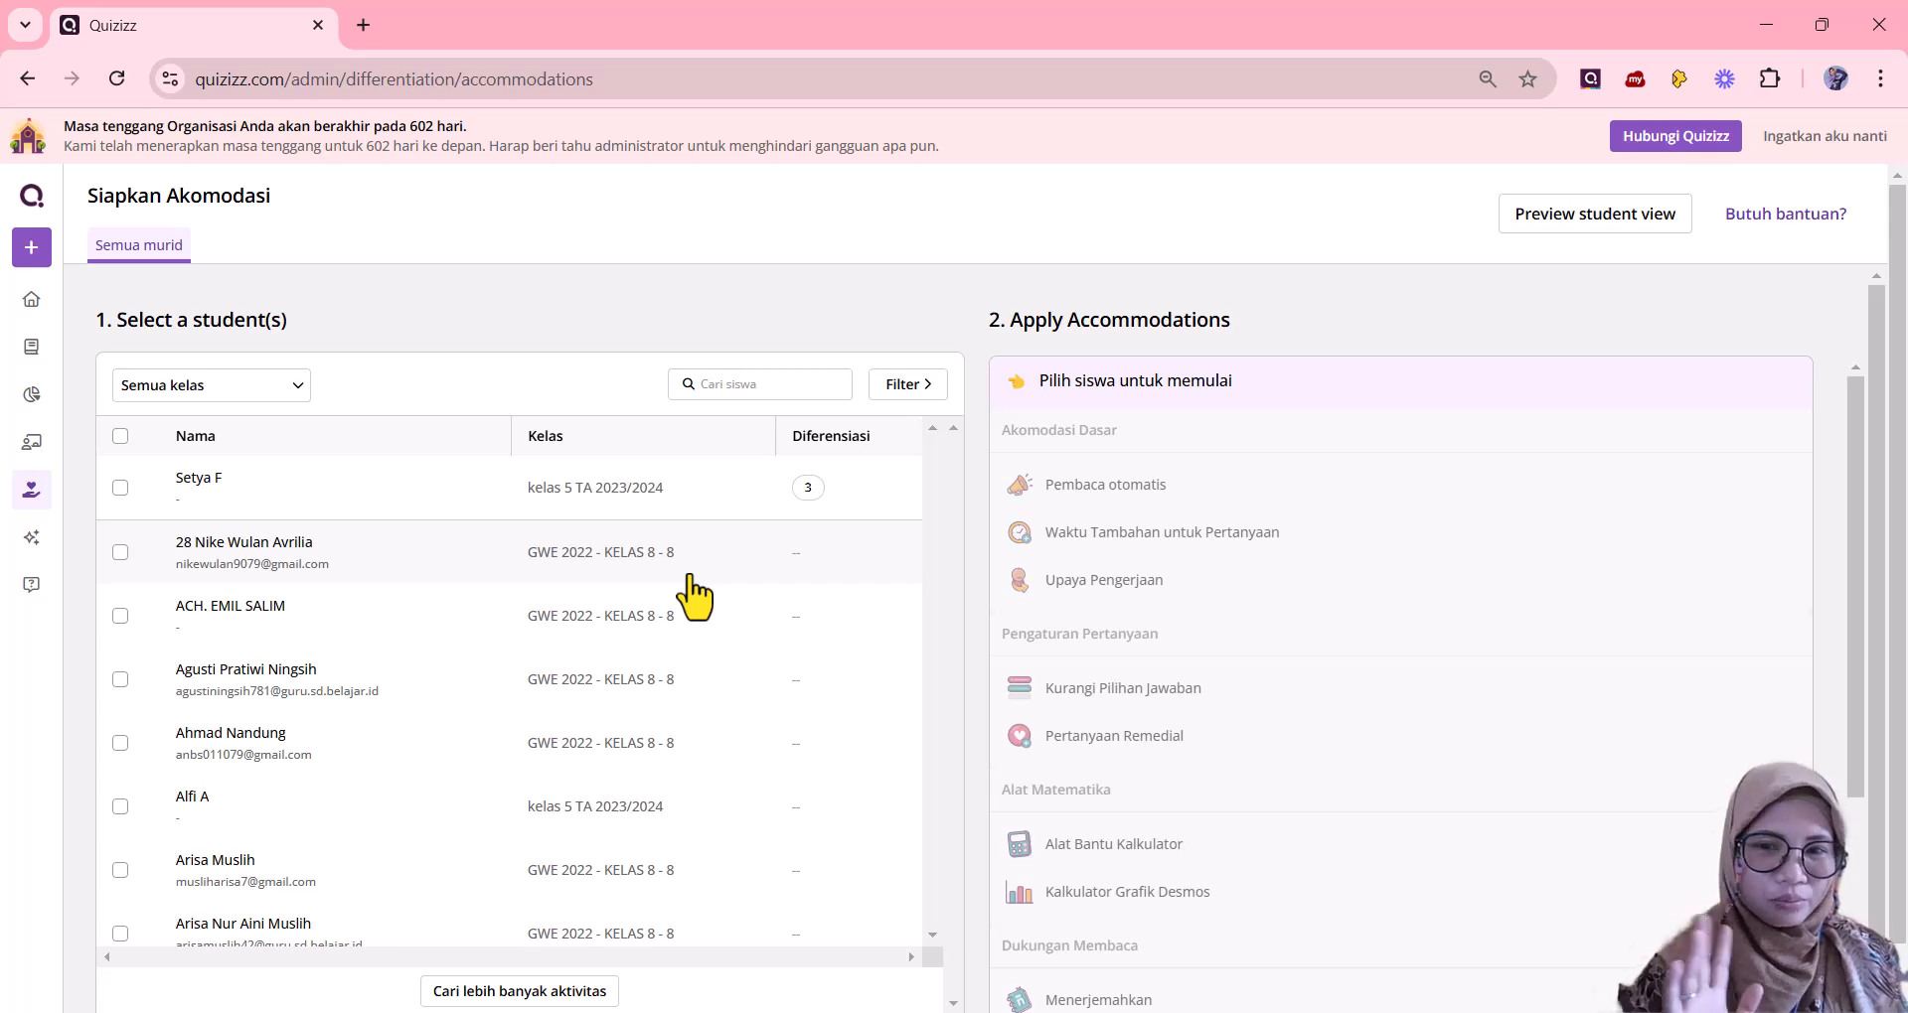
{"action": "left_click", "coordinate": [120, 488]}
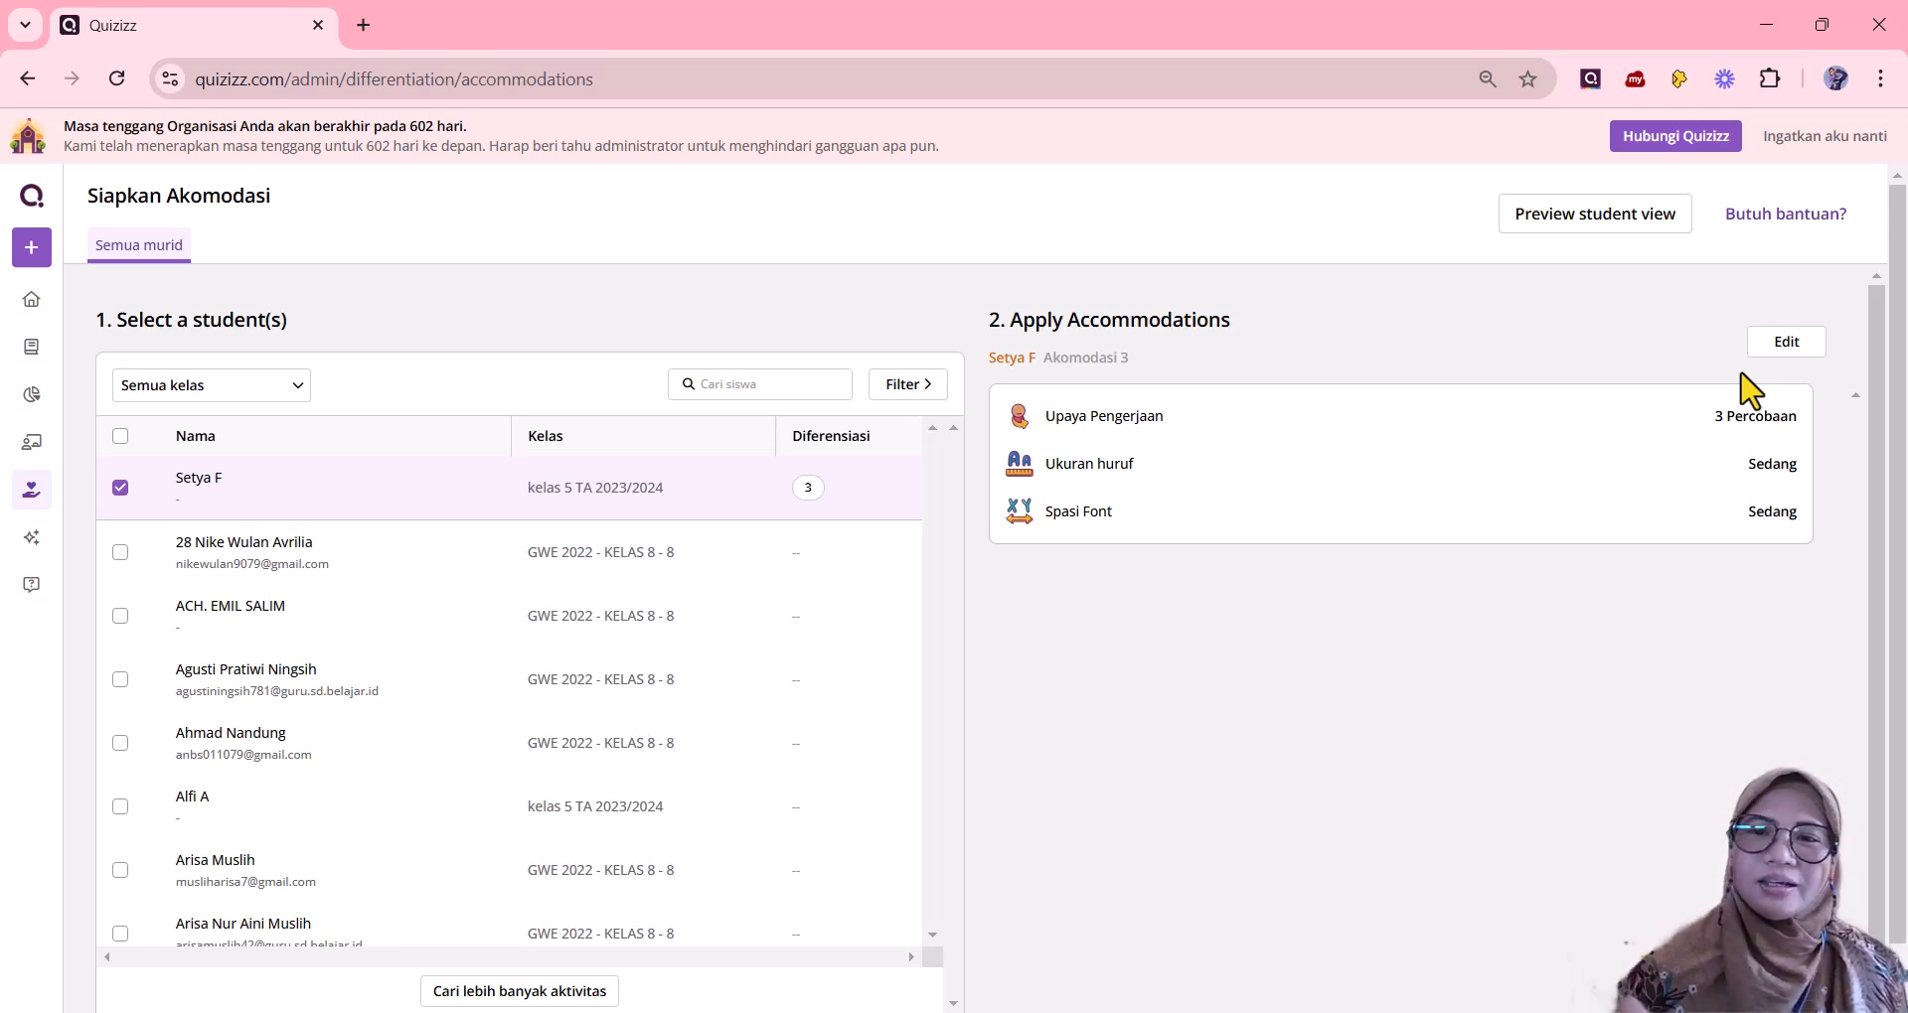
{"action": "left_click", "coordinate": [1790, 356]}
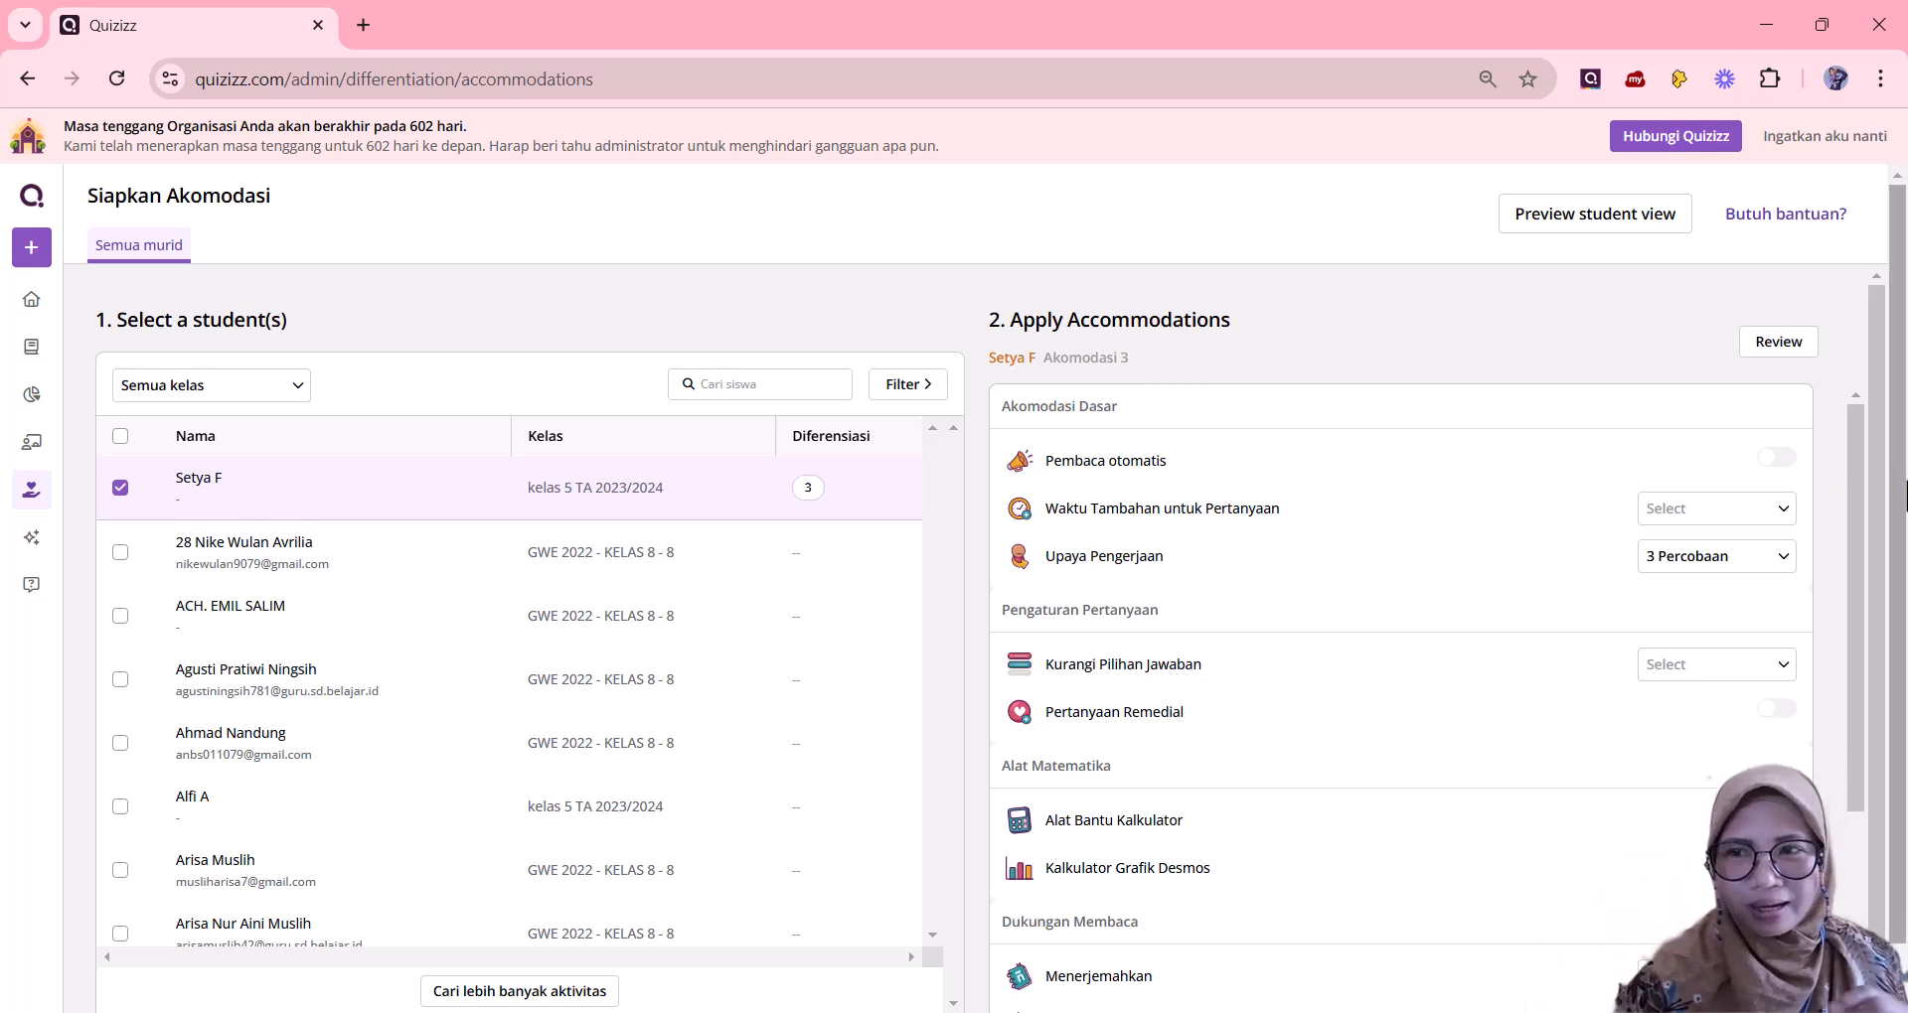
{"action": "left_click_drag", "start_coordinate": [1868, 512], "coordinate": [1874, 467]}
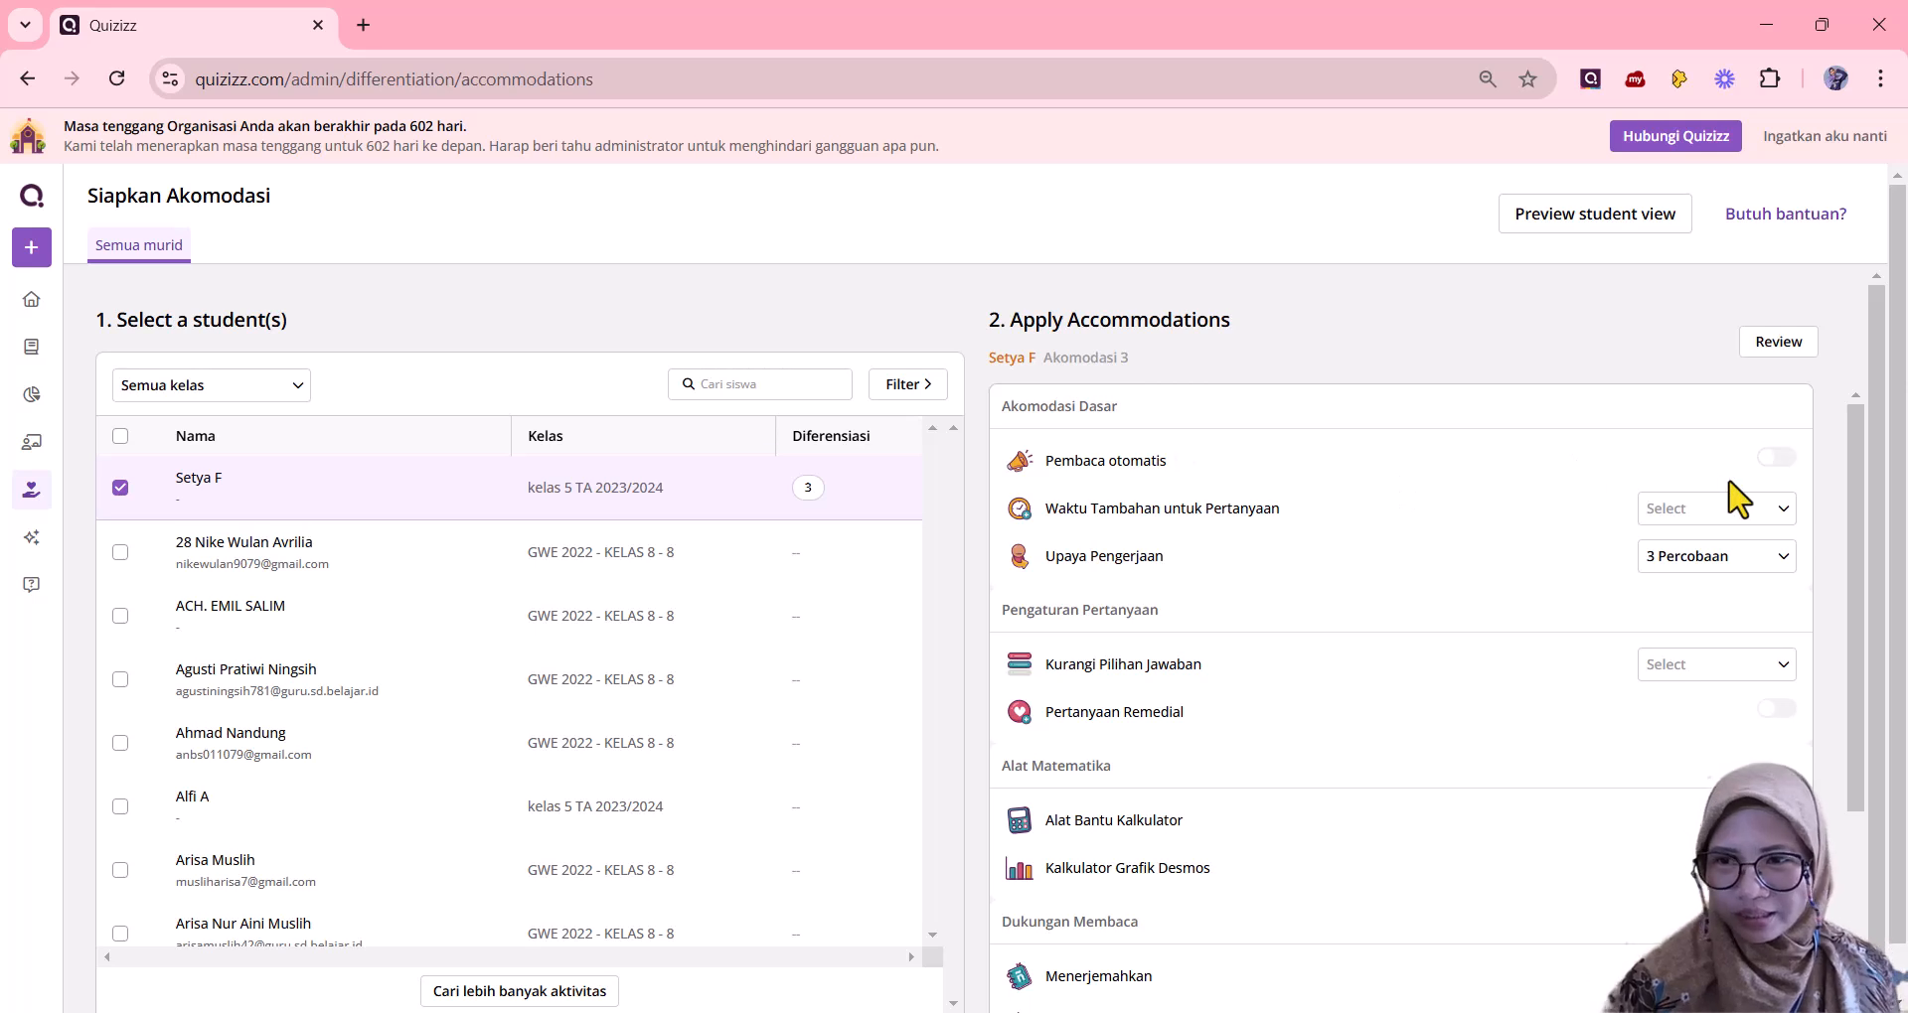
{"action": "left_click", "coordinate": [1780, 465]}
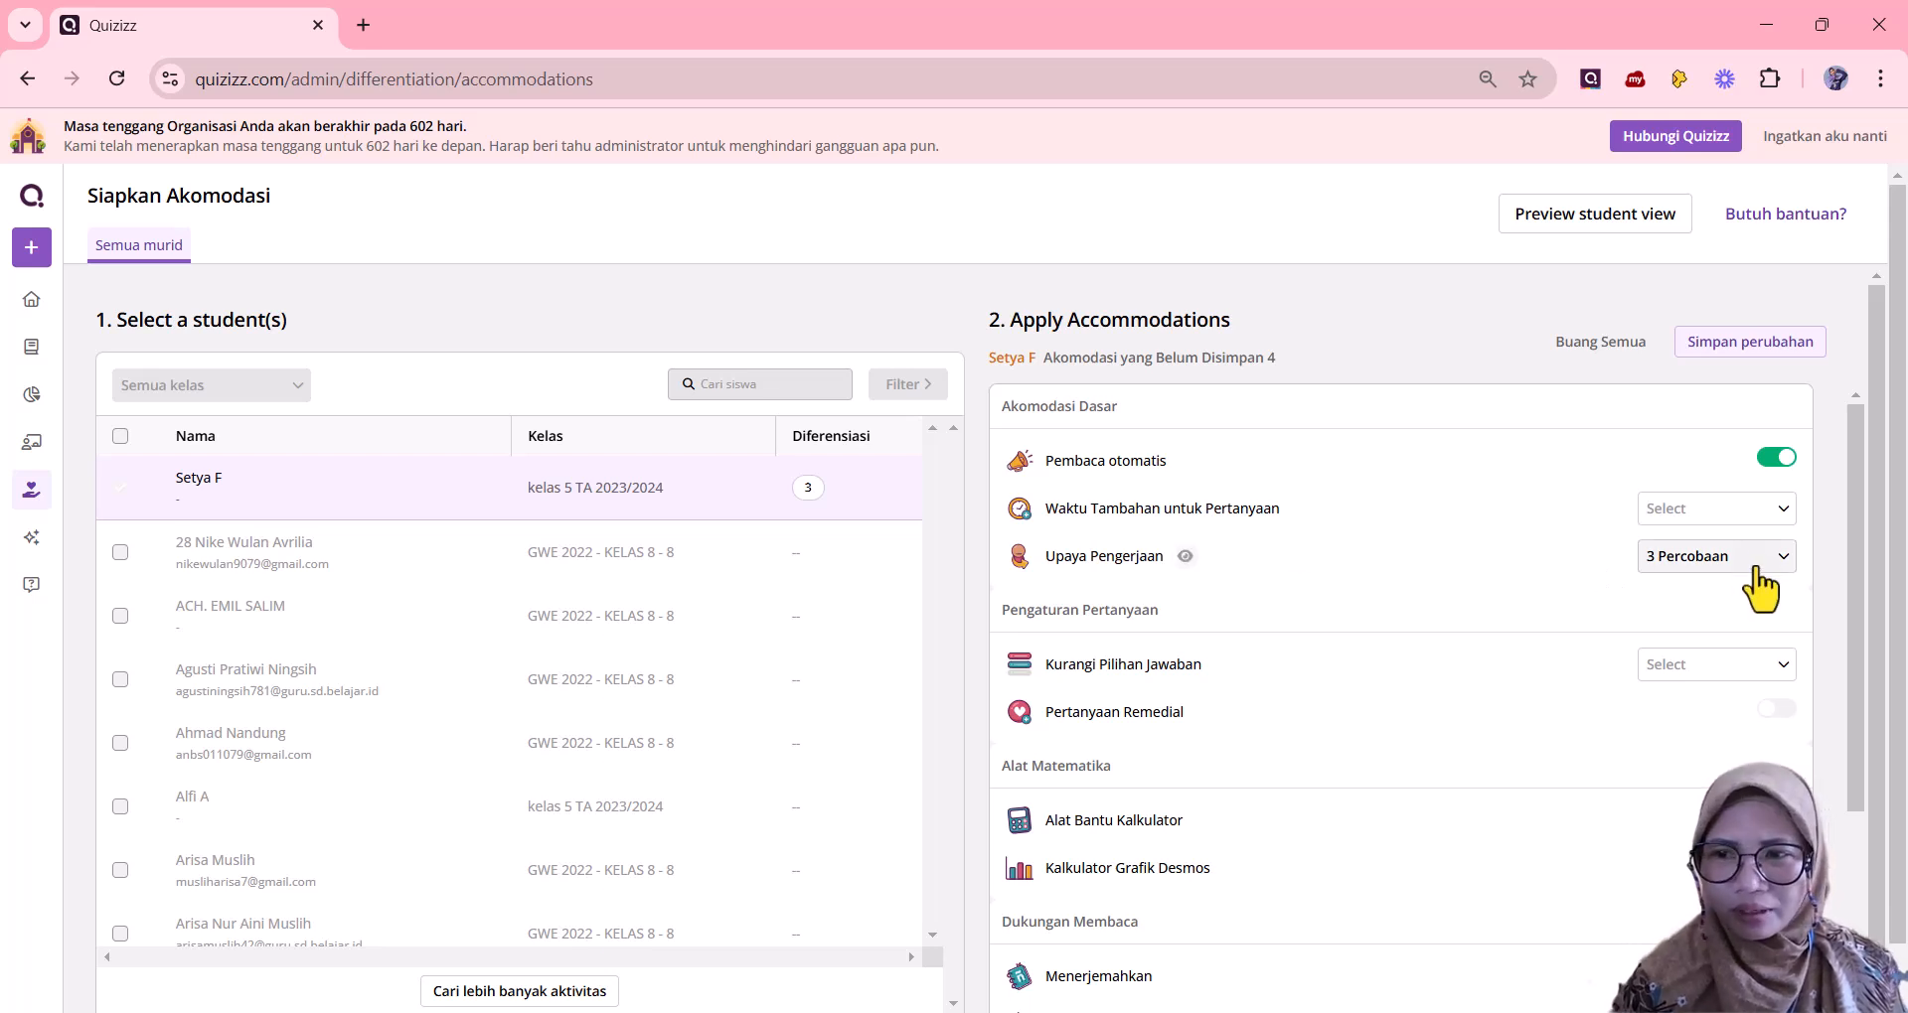
Set Waktu Tambahan untuk Pertanyaan to 1 menit and select 3 Percobaan for Upaya Pengerjaan.
{"action": "left_click", "coordinate": [1781, 511]}
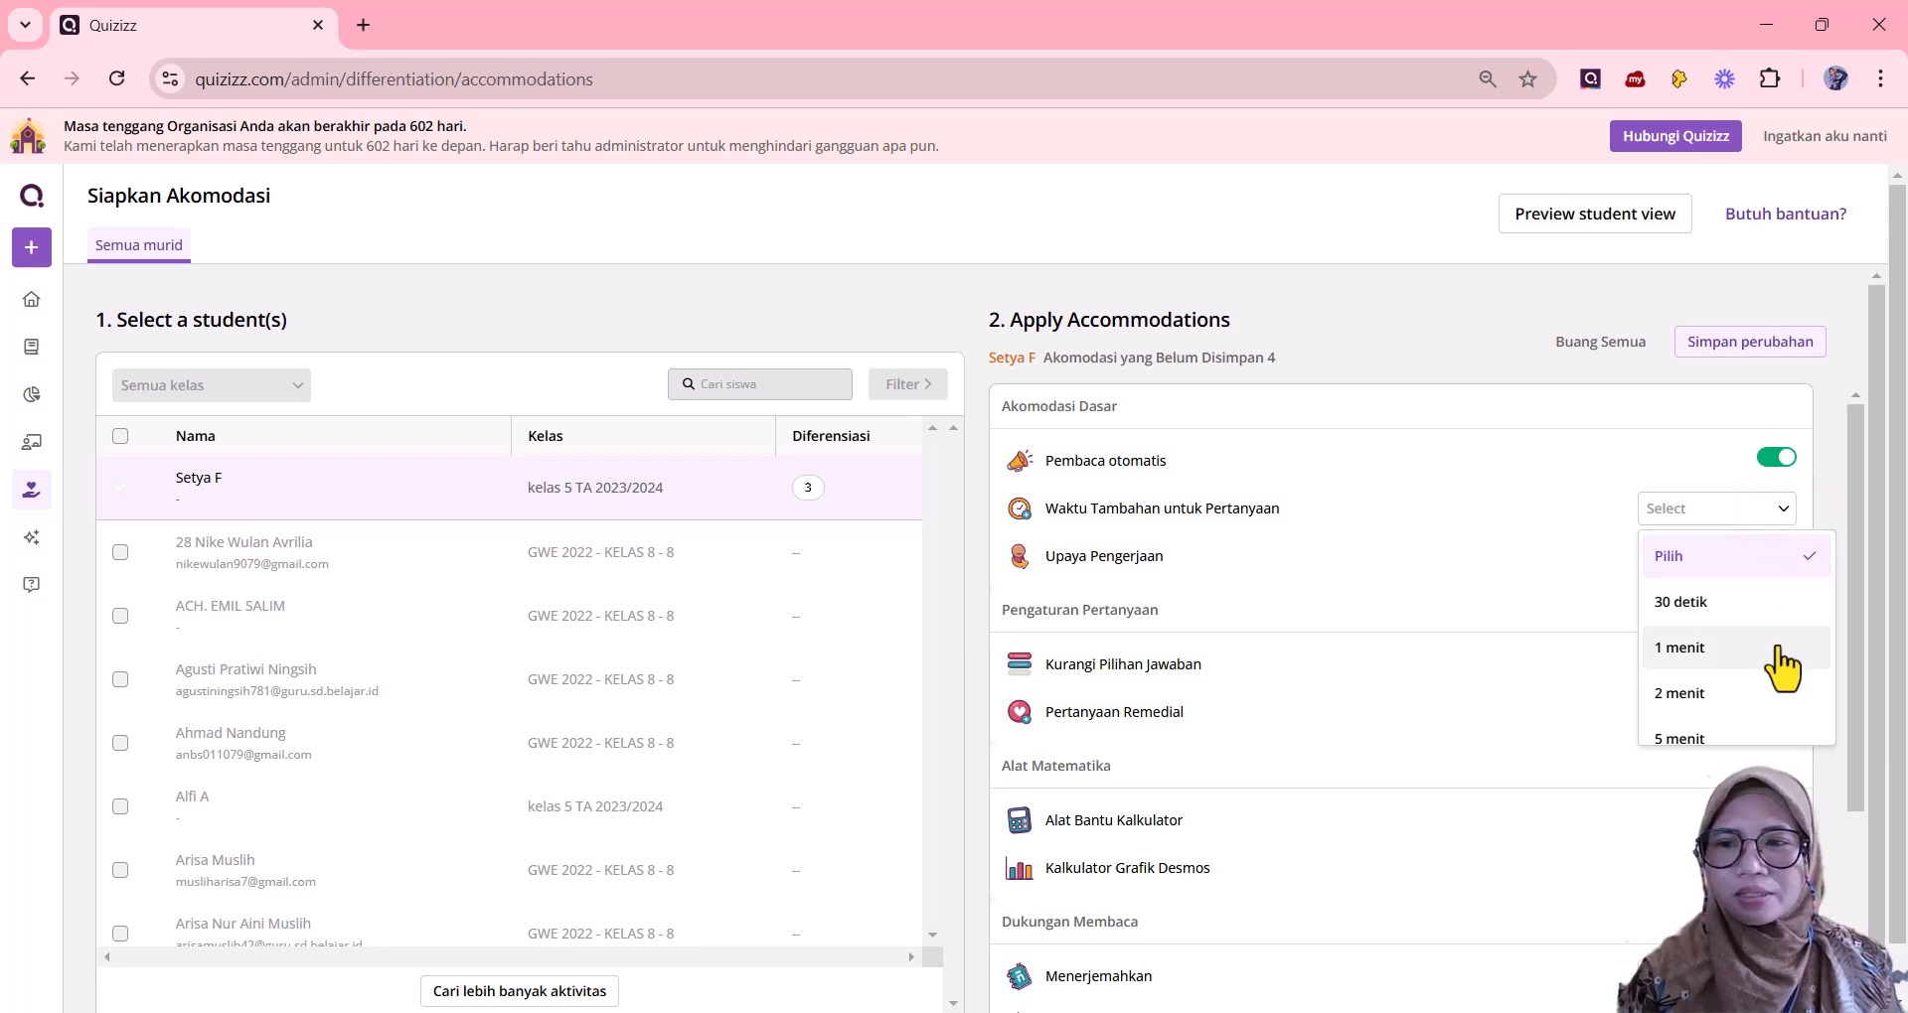
{"action": "scroll", "coordinate": [1778, 626], "scroll_direction": "down", "scroll_amount": 1}
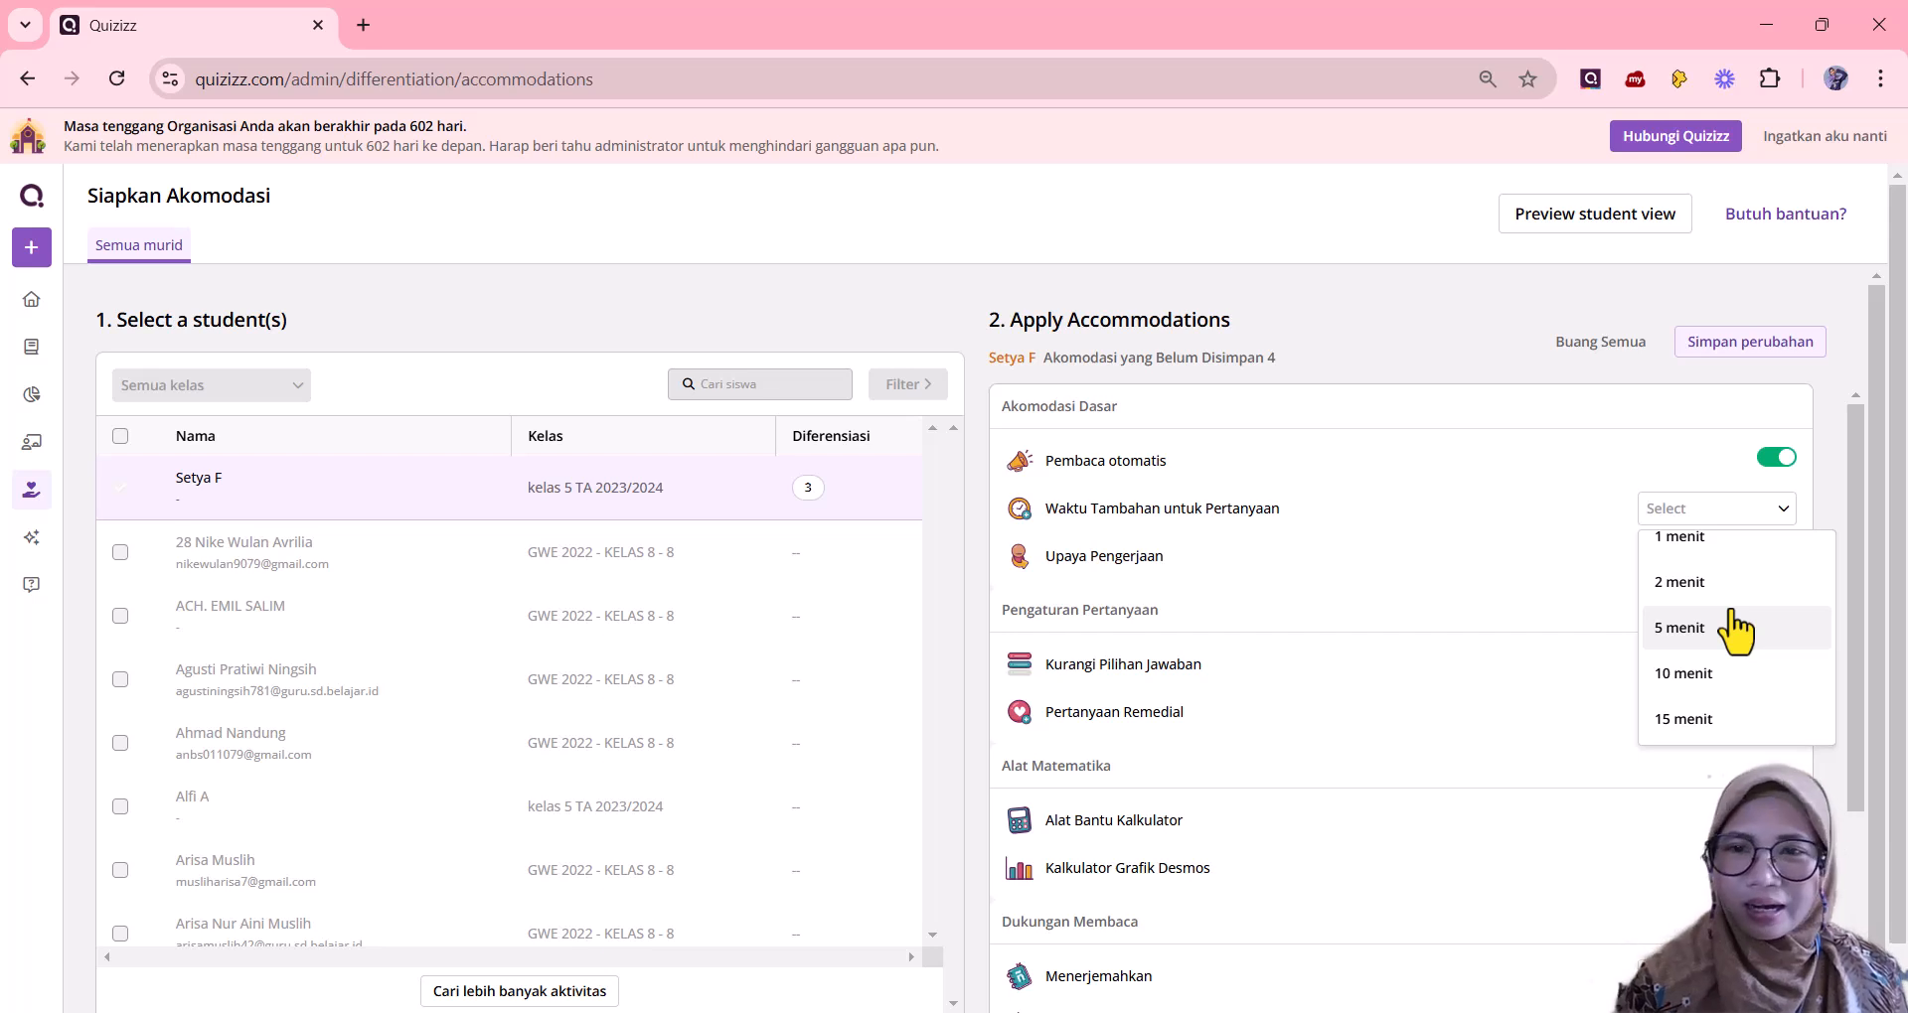
{"action": "left_click", "coordinate": [1507, 594]}
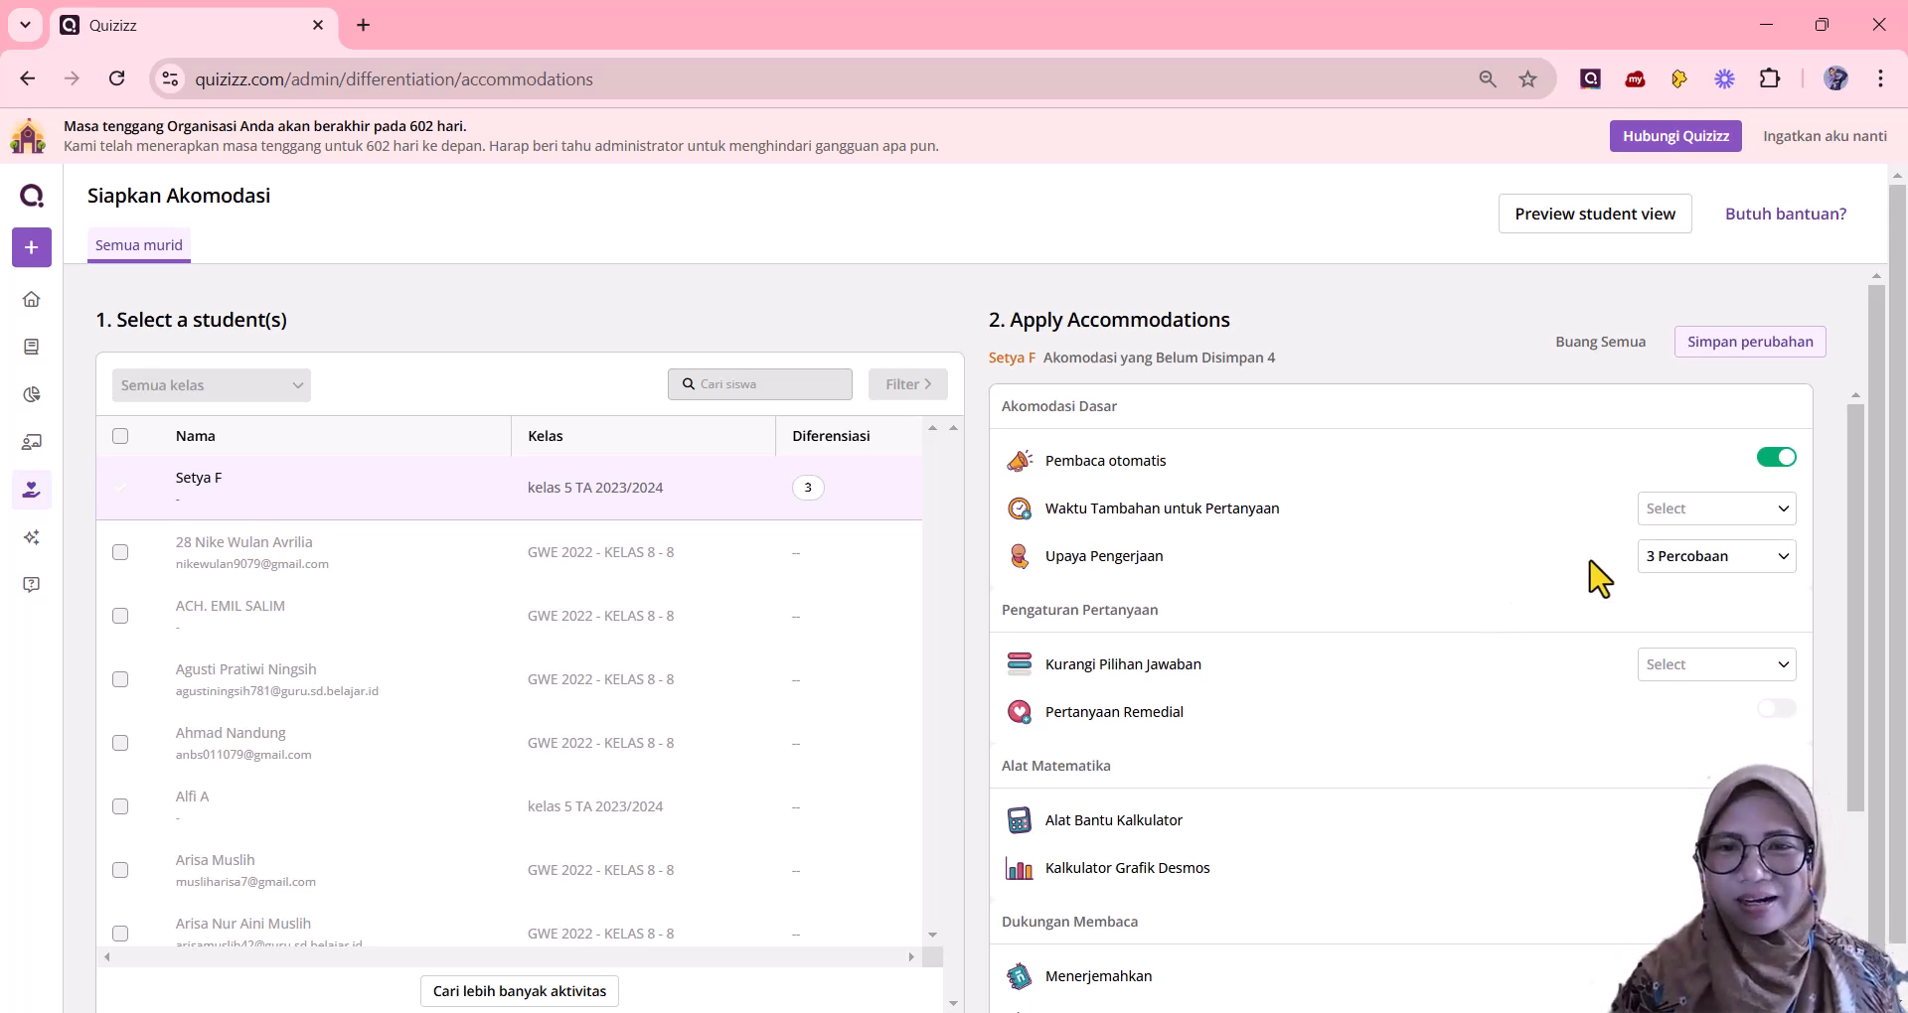
{"action": "left_click", "coordinate": [1723, 509]}
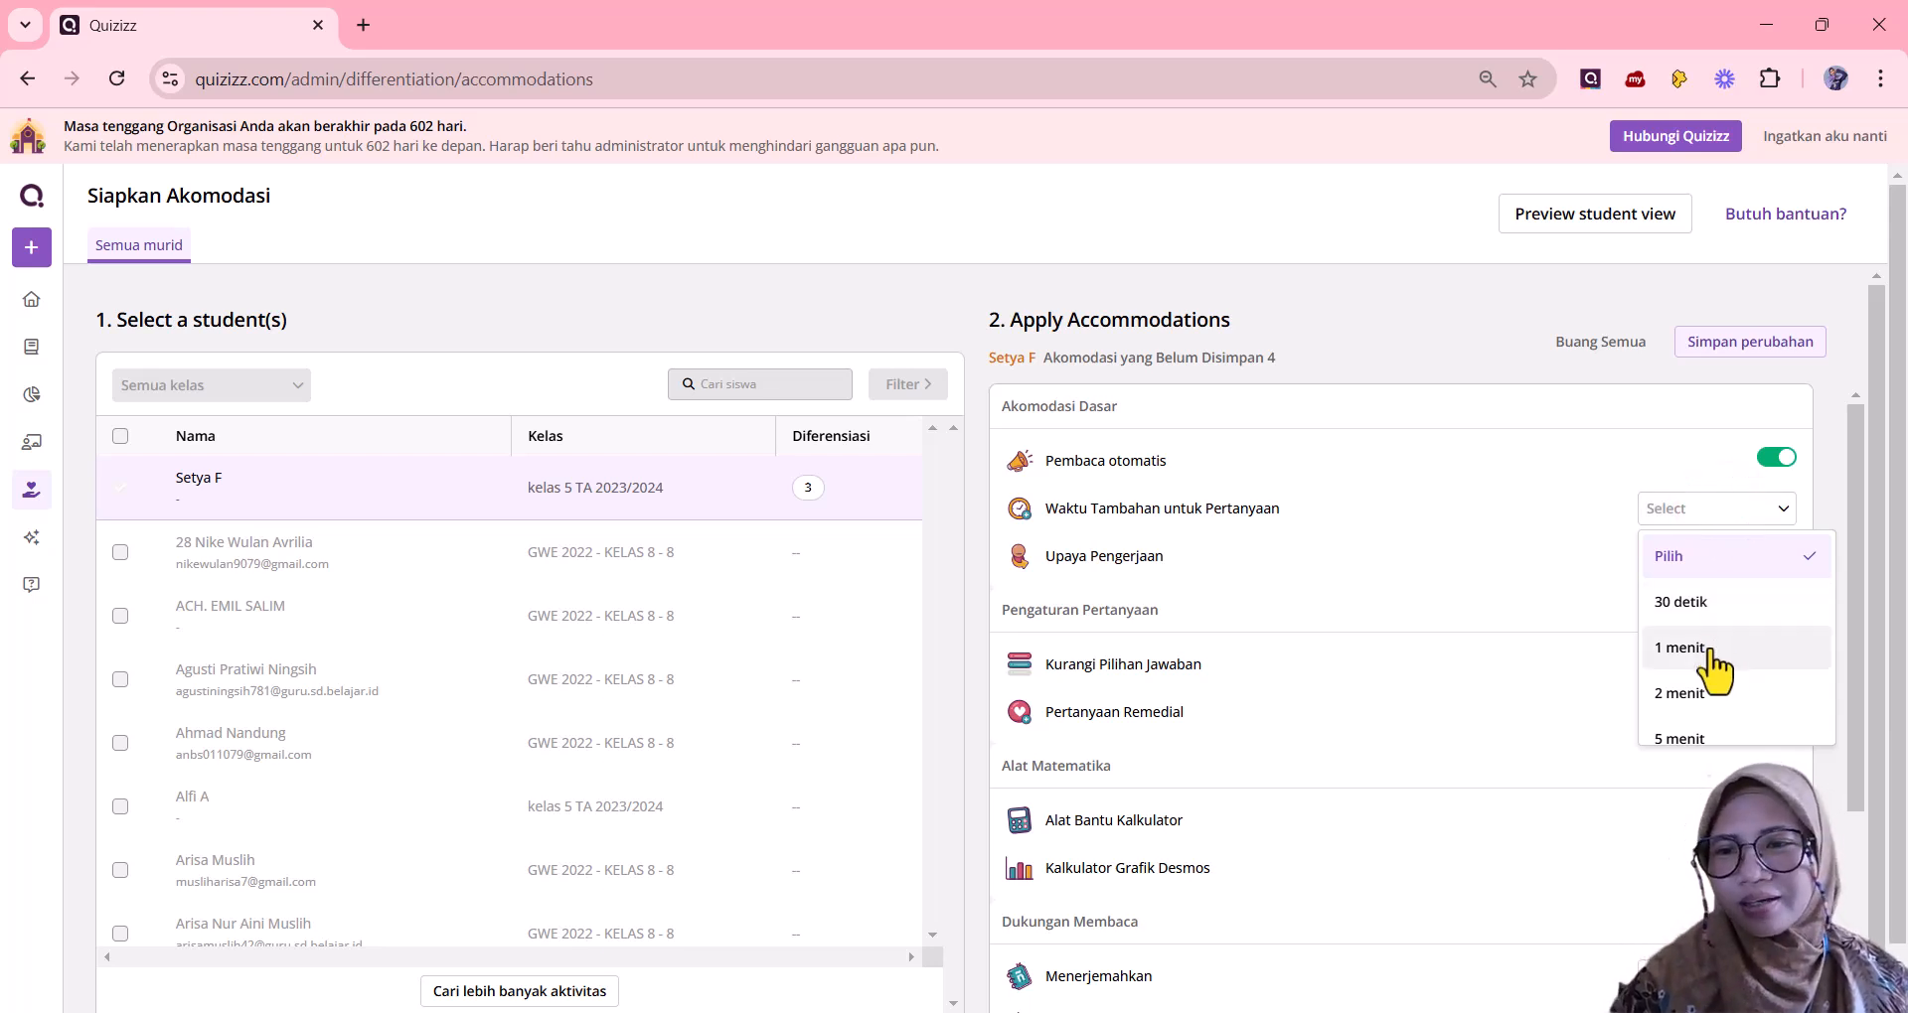
{"action": "left_click", "coordinate": [1711, 656]}
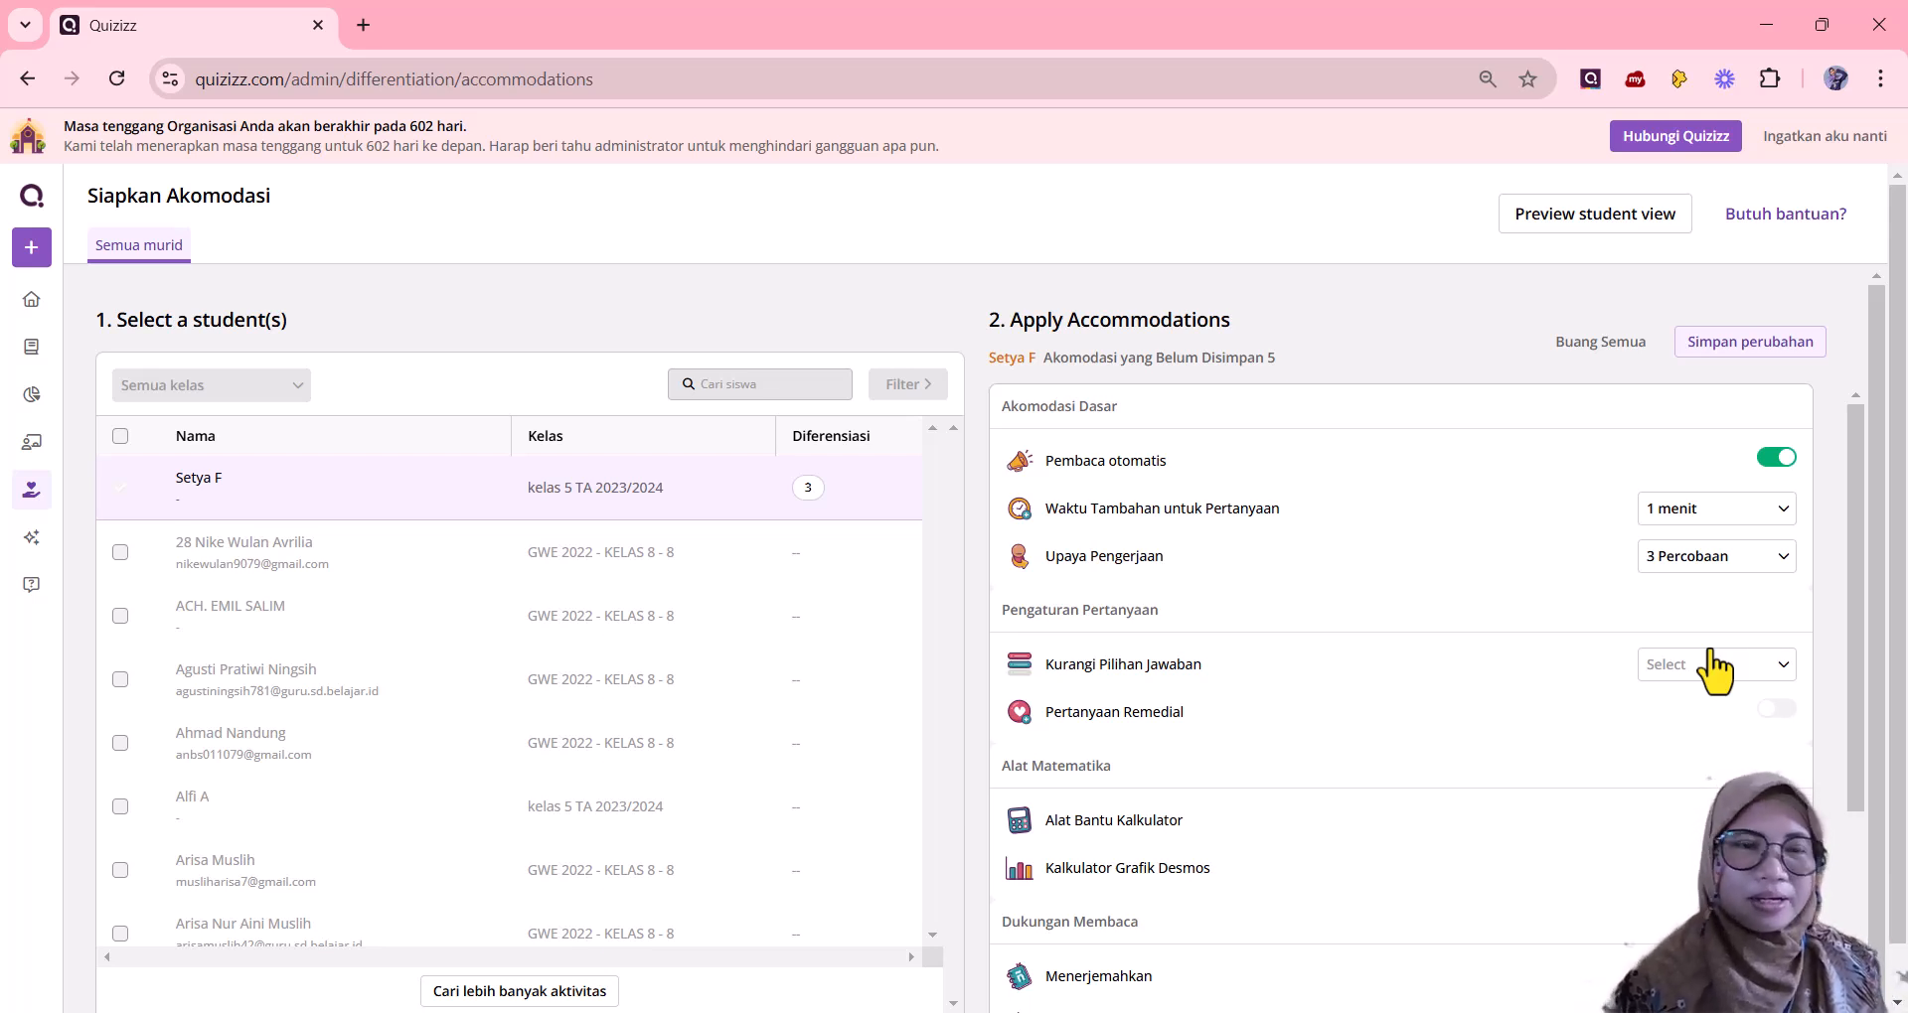
{"action": "left_click", "coordinate": [1767, 556]}
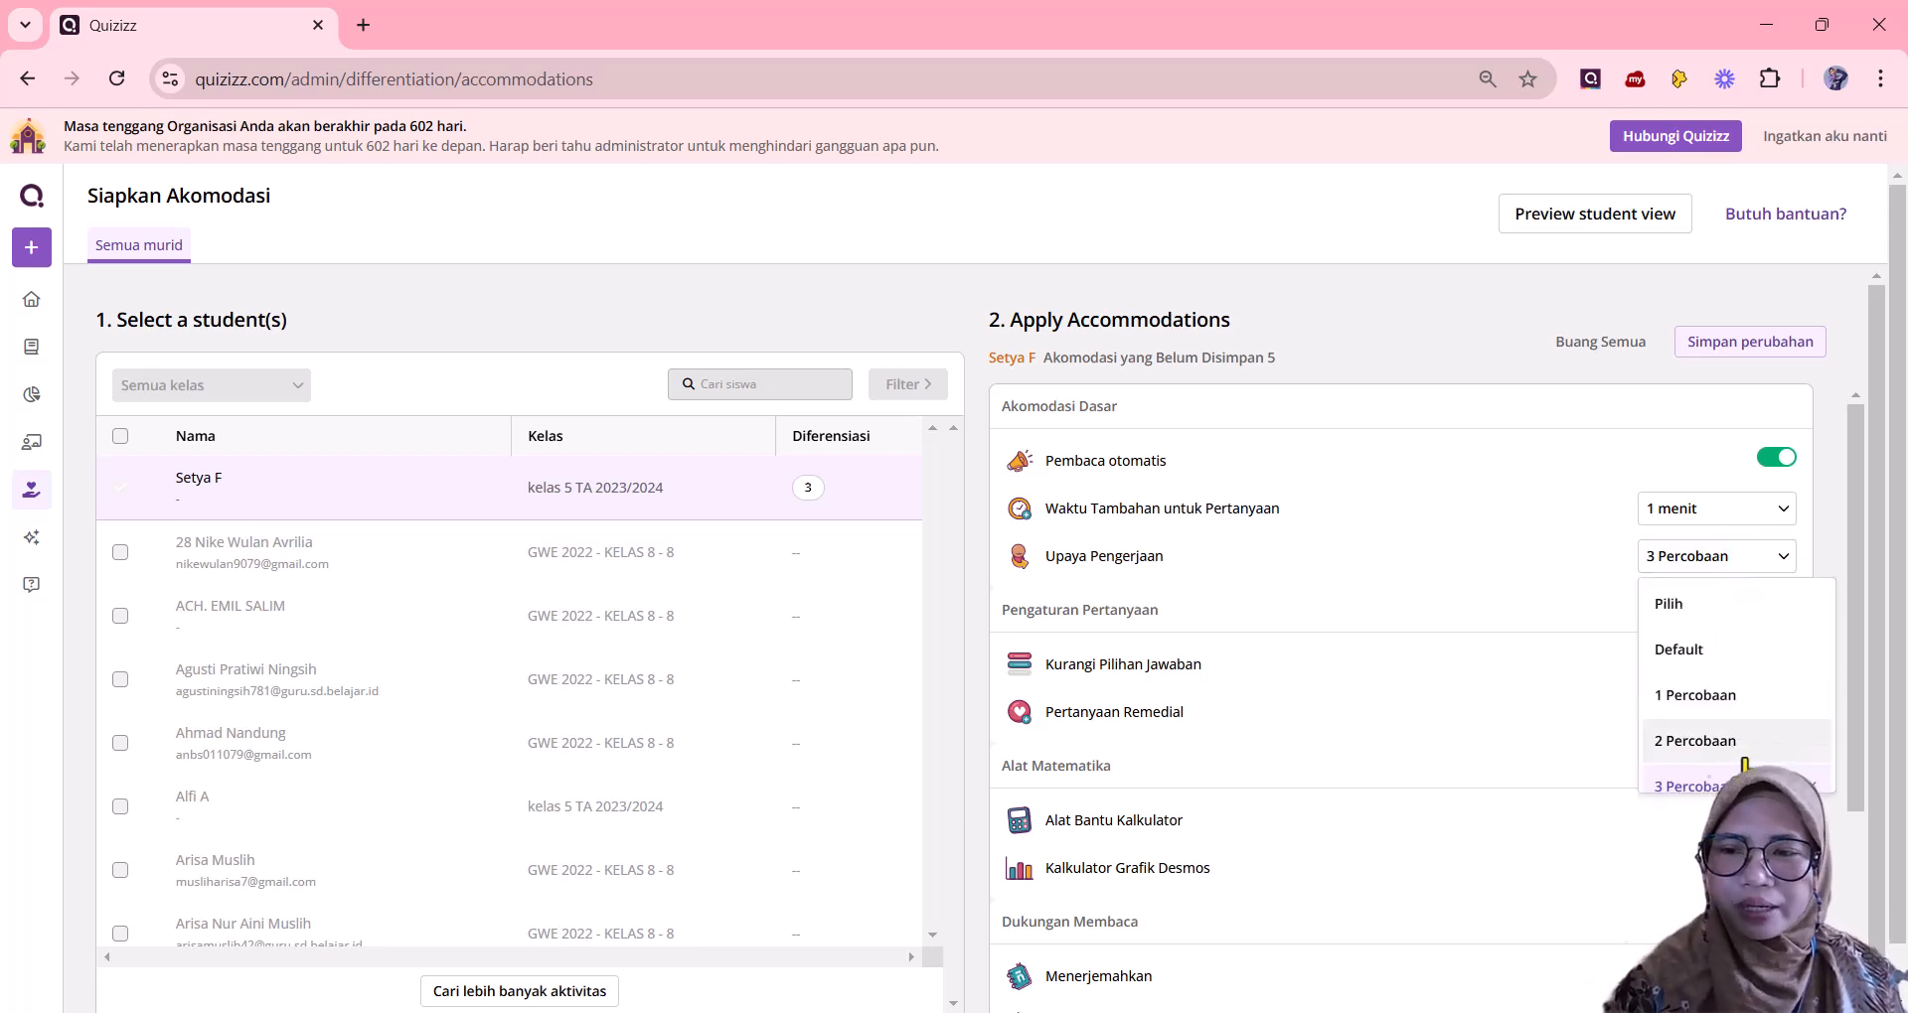
{"action": "left_click", "coordinate": [1724, 782]}
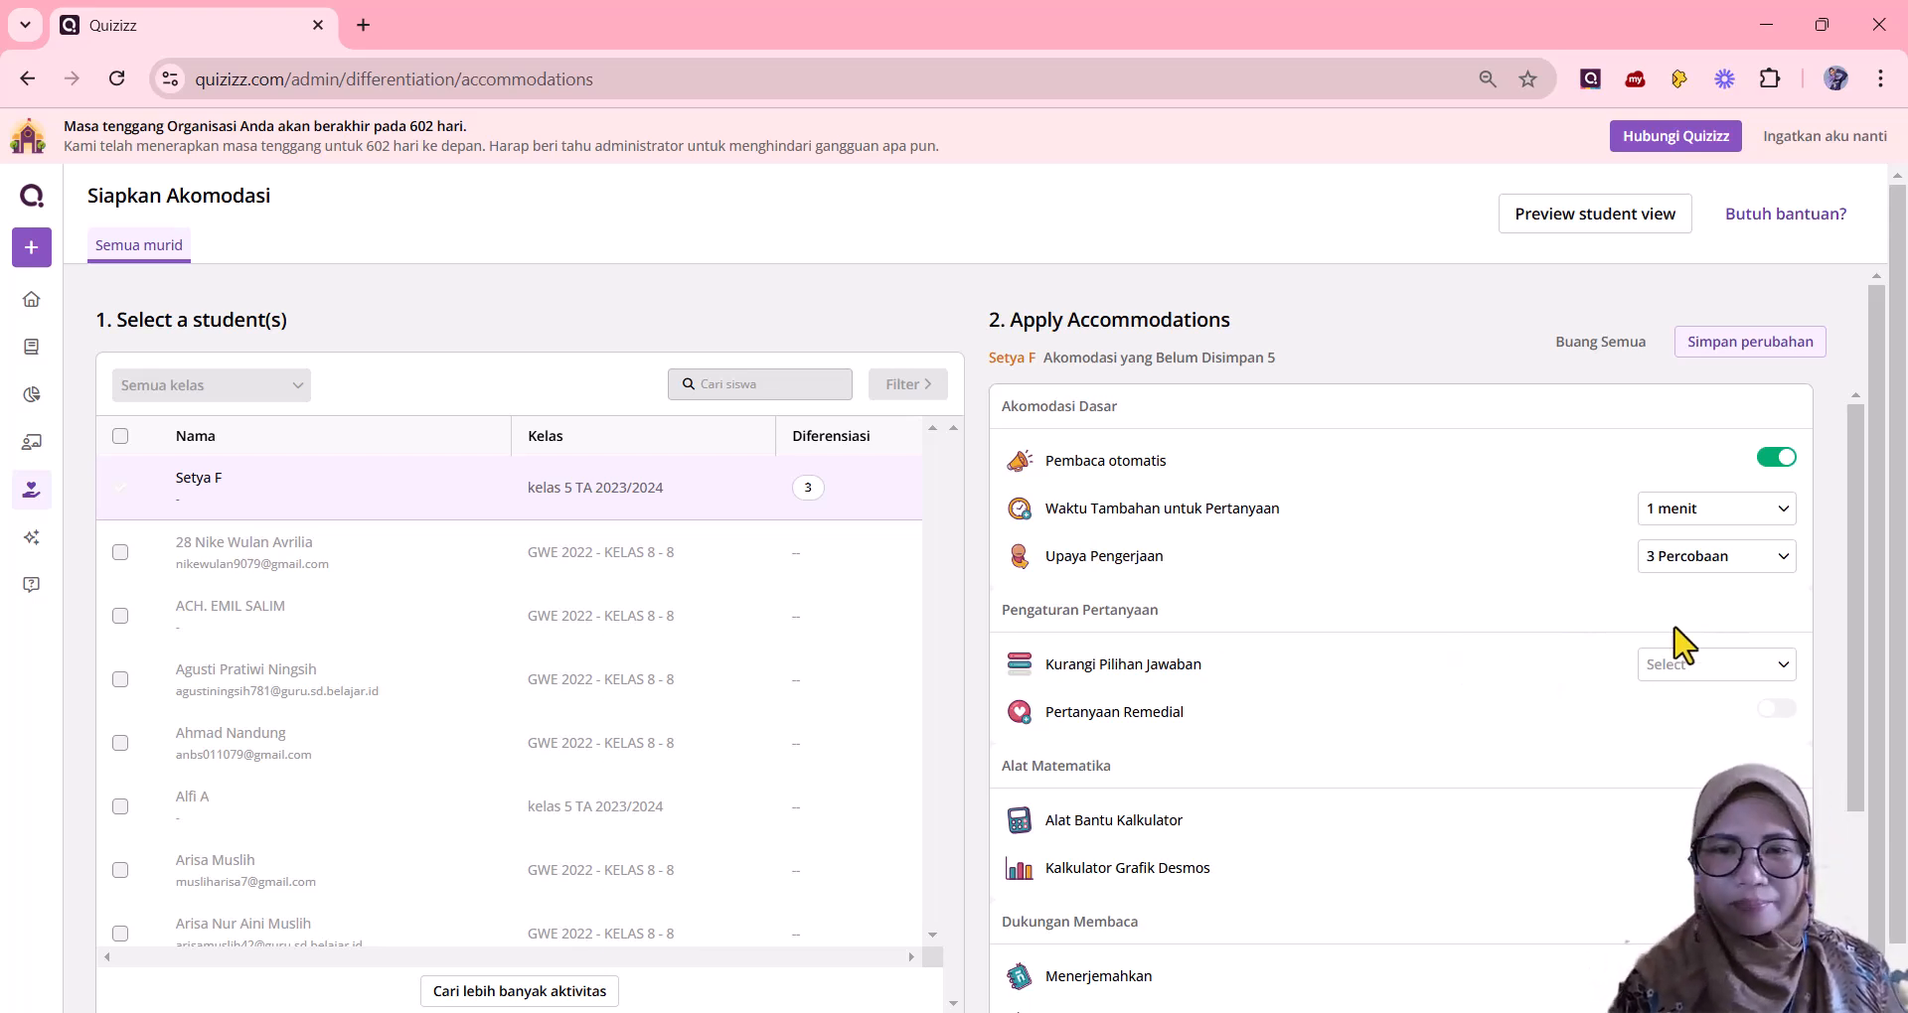
Set Kurangi Pilihan Jawaban to 2 Pilihan and turn on Pertanyaan Remedial.
{"action": "scroll", "coordinate": [1722, 737], "scroll_direction": "down", "scroll_amount": 3}
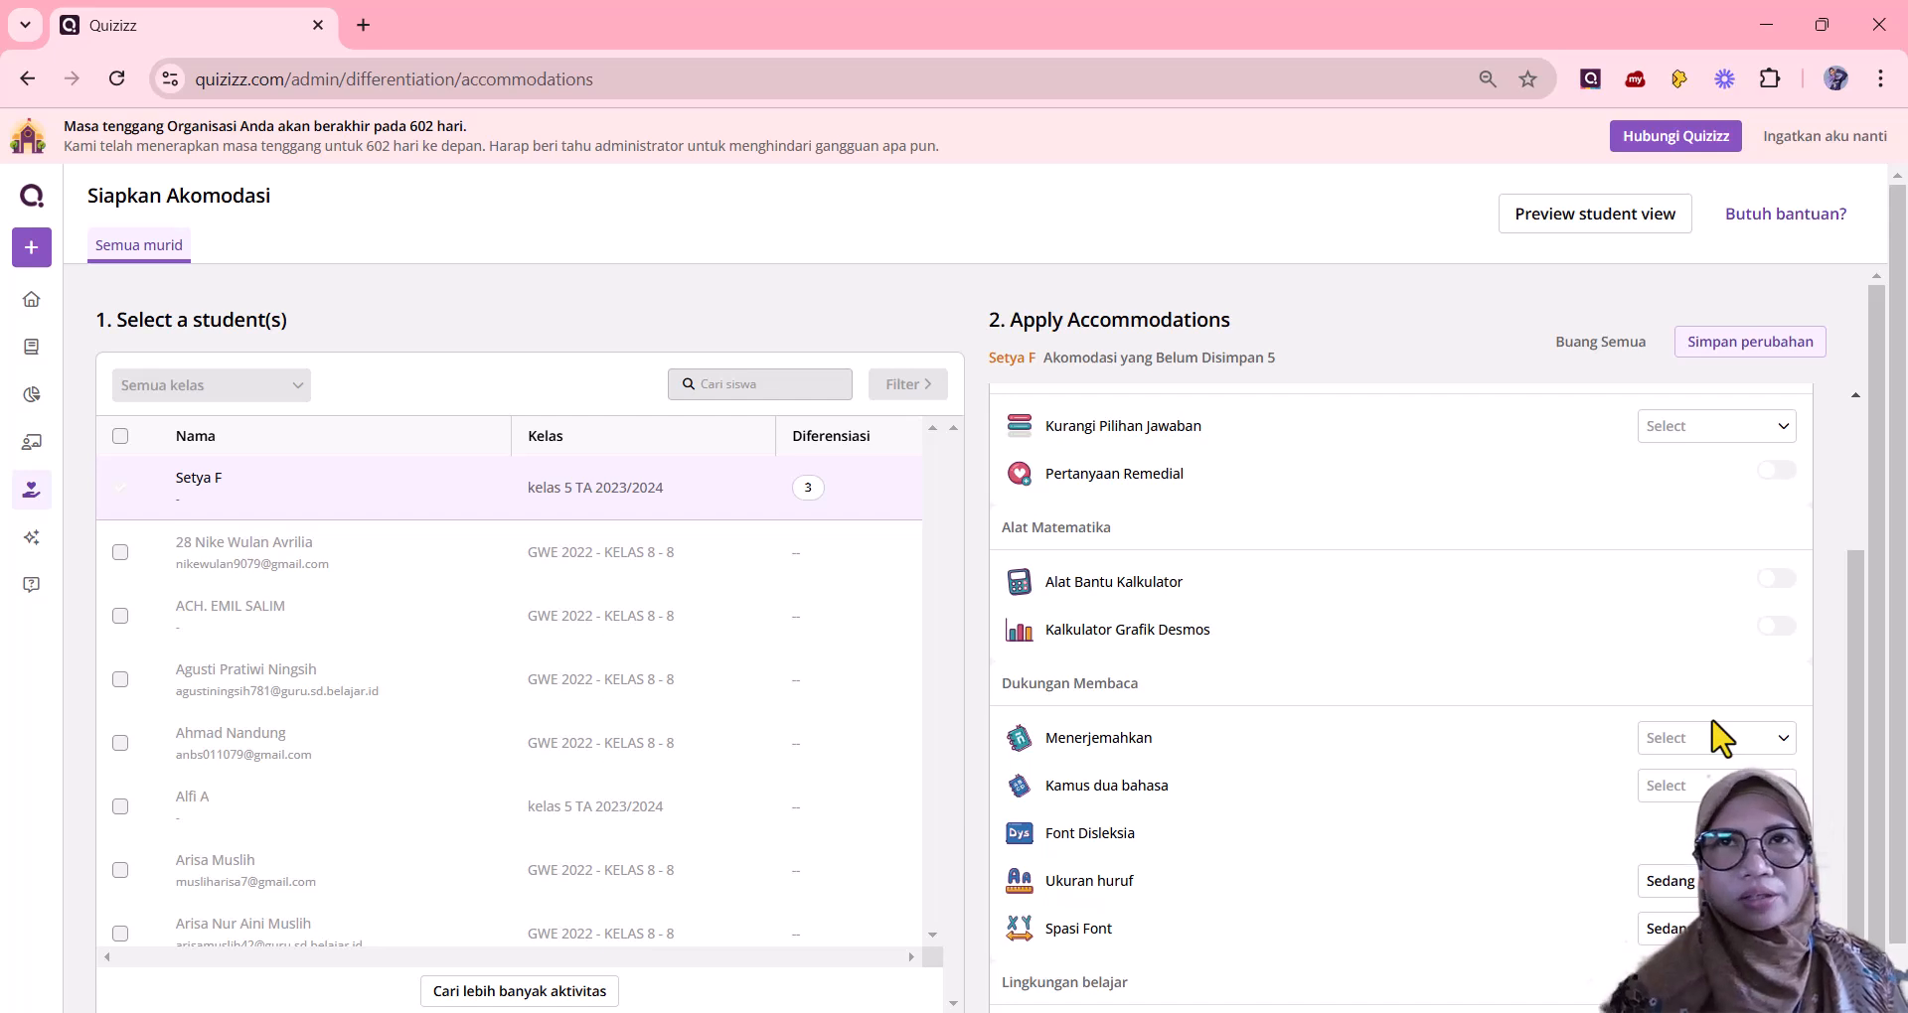
{"action": "left_click", "coordinate": [1711, 719]}
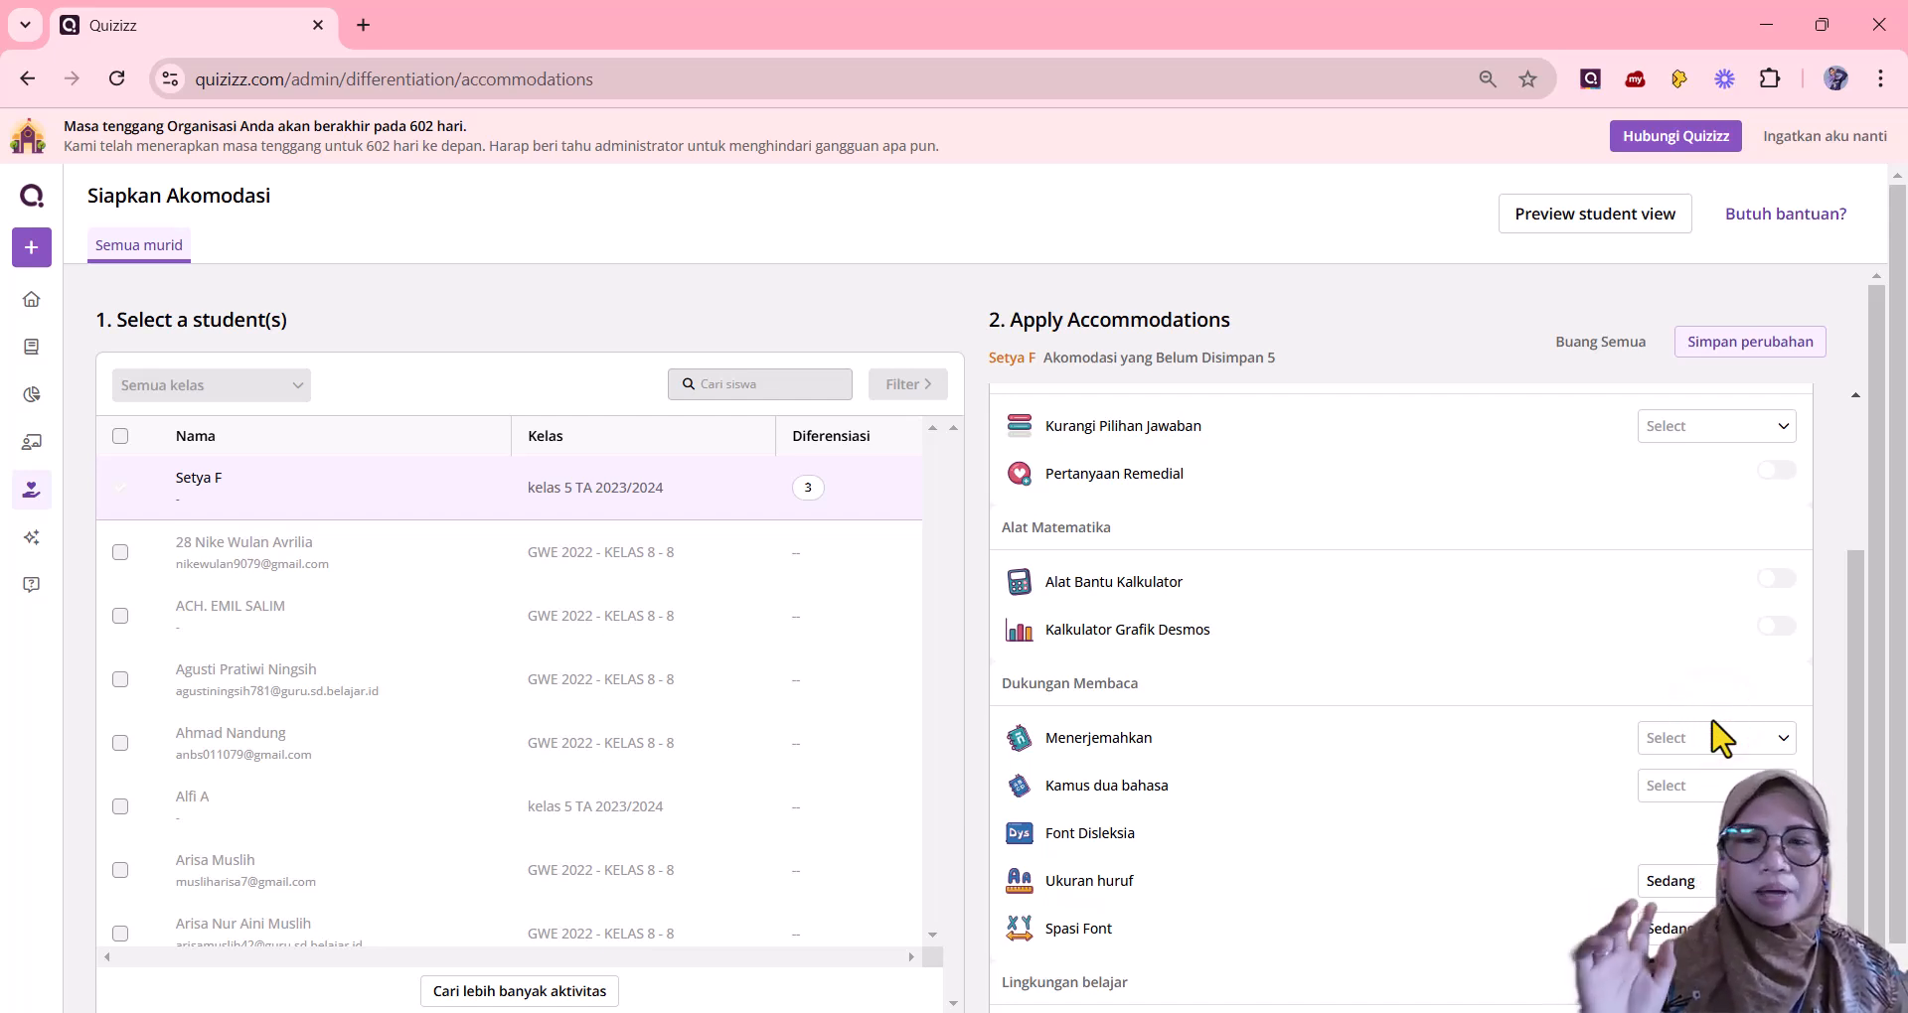
{"action": "left_click", "coordinate": [1774, 433]}
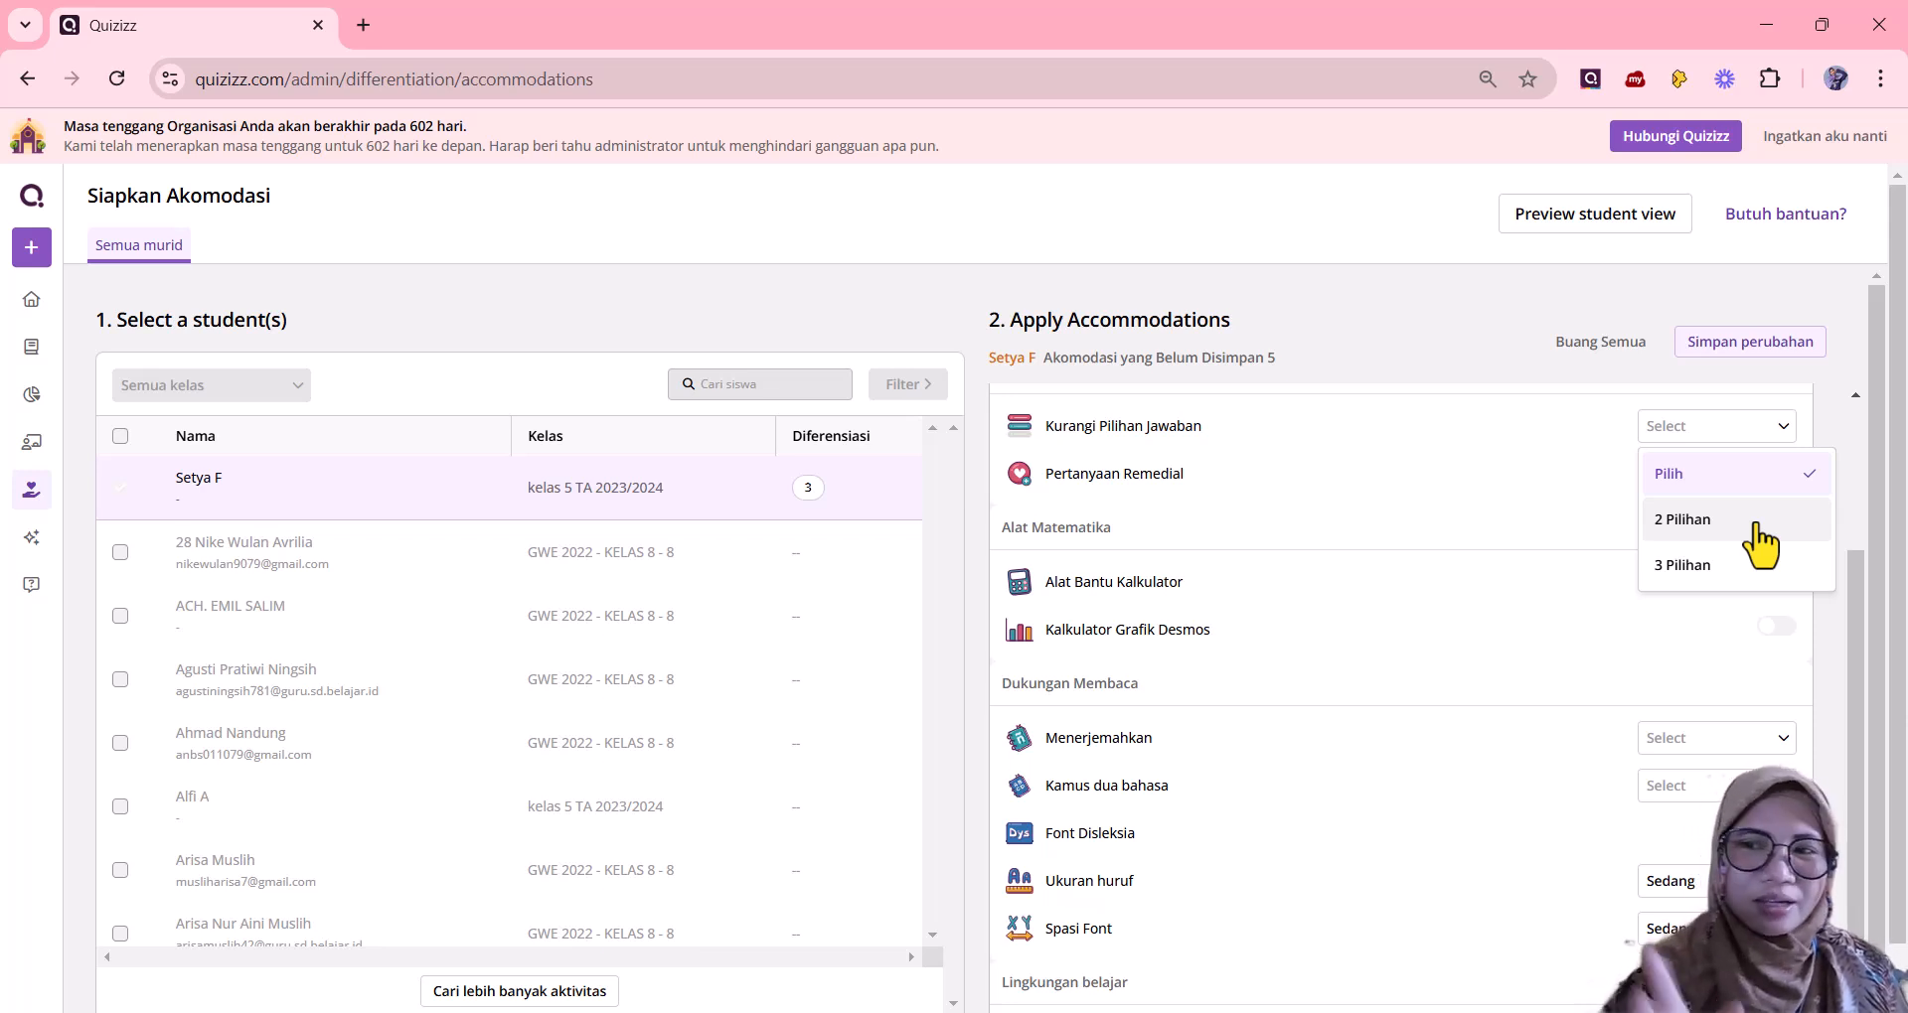
{"action": "left_click", "coordinate": [1755, 524]}
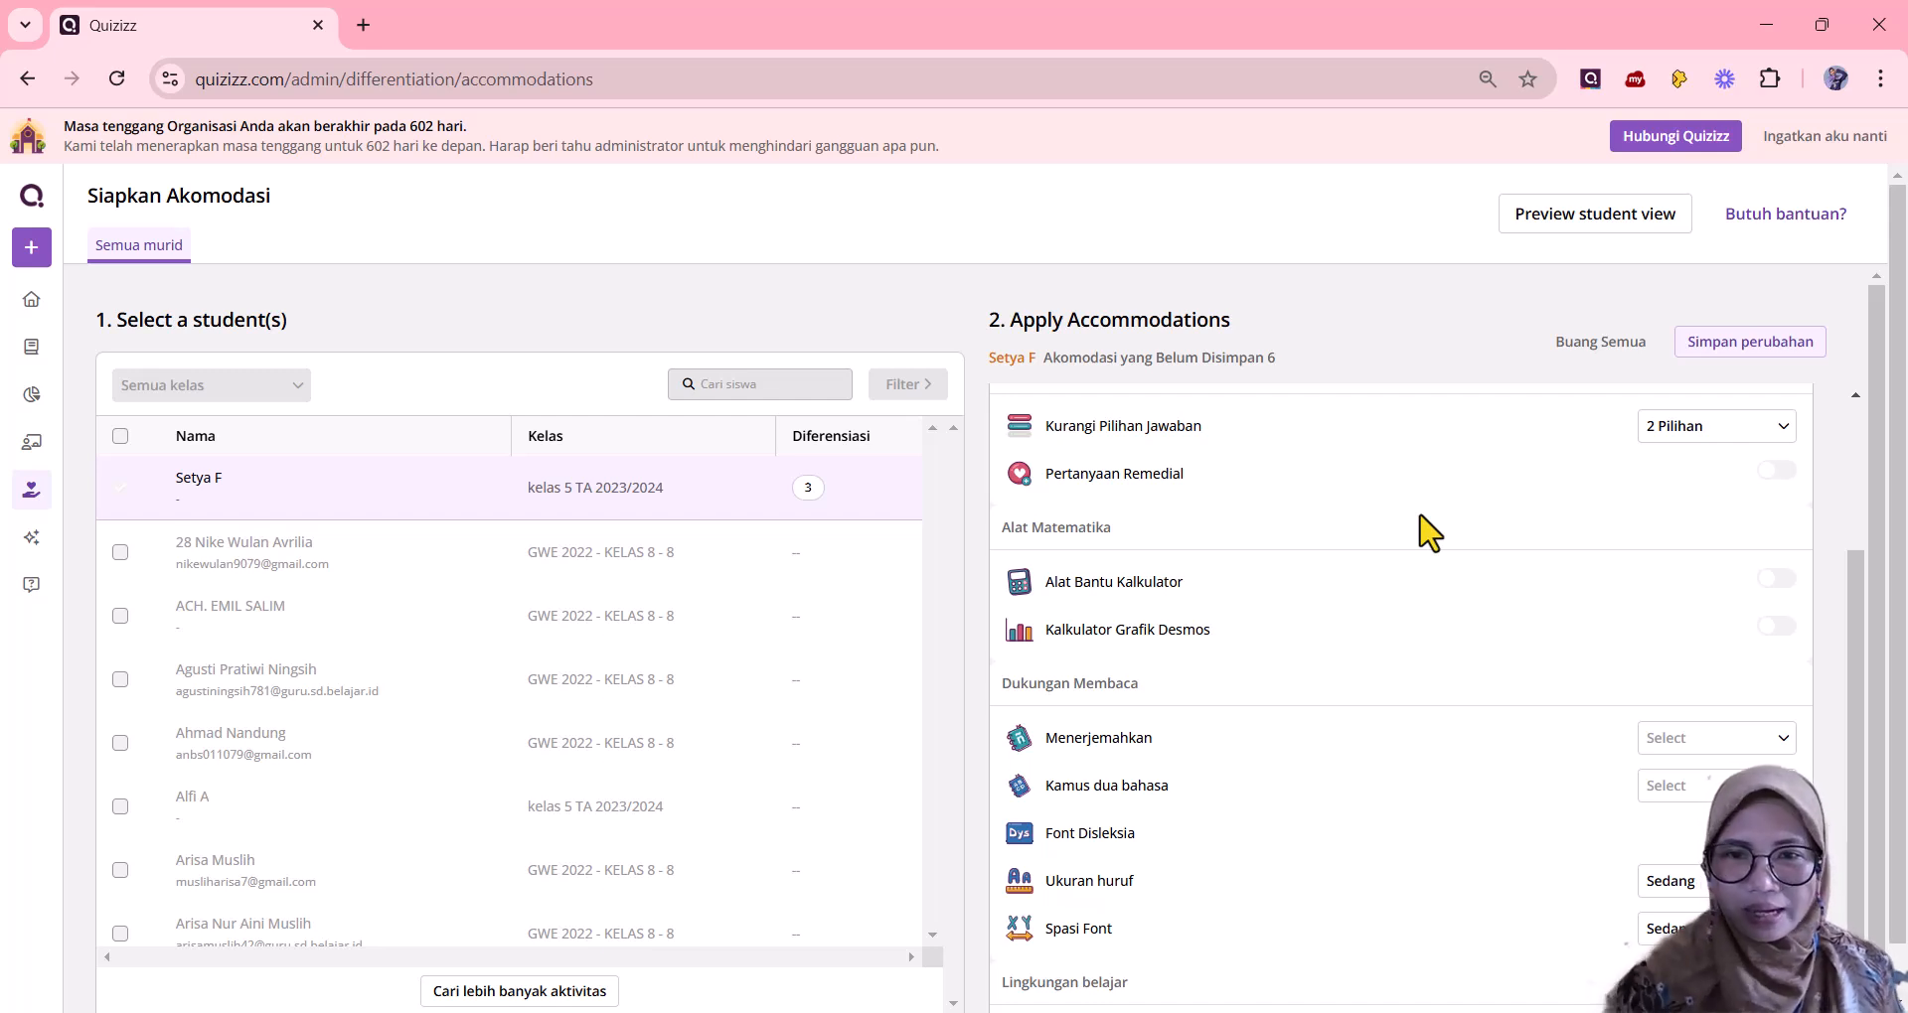
{"action": "scroll", "coordinate": [1429, 534], "scroll_direction": "up", "scroll_amount": 1}
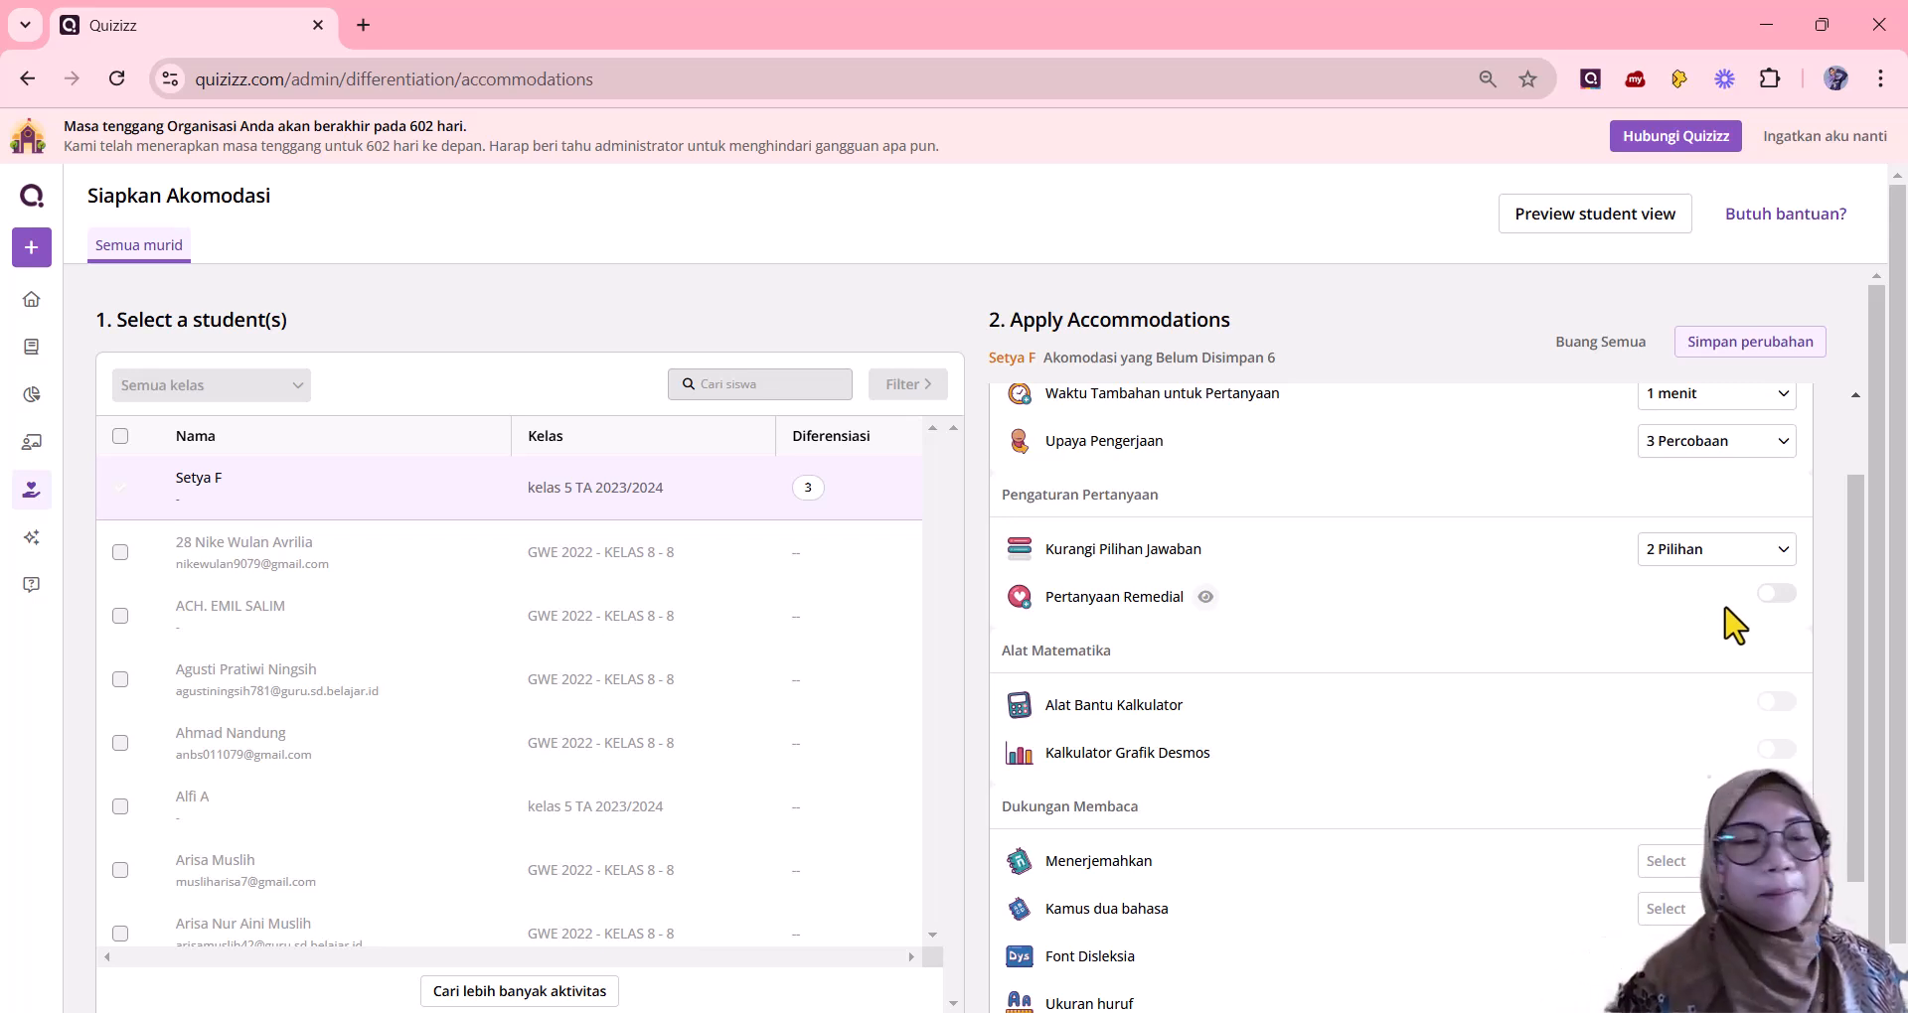
{"action": "left_click", "coordinate": [1776, 594]}
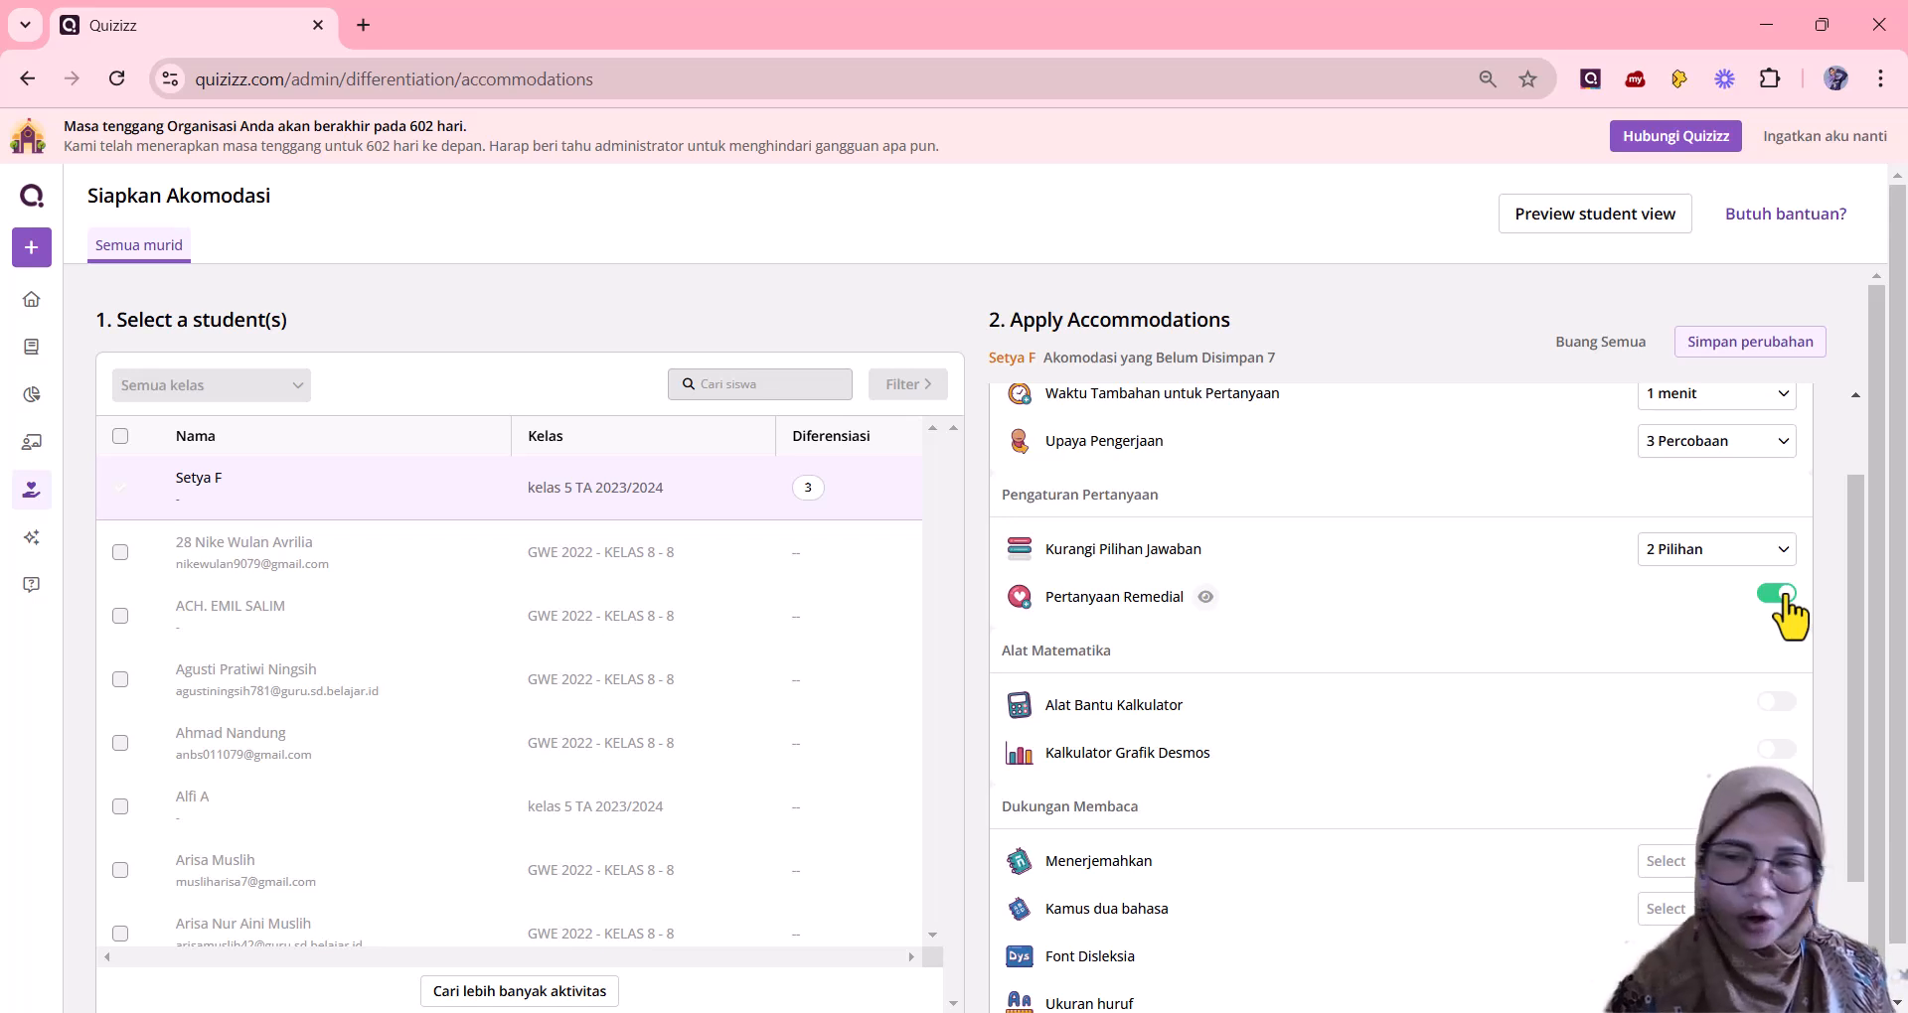
Turn the Alat Bantu Kalkulator and Kalkulator Grafik Desmos math tools on and off again.
{"action": "scroll", "coordinate": [1786, 611], "scroll_direction": "down", "scroll_amount": 2}
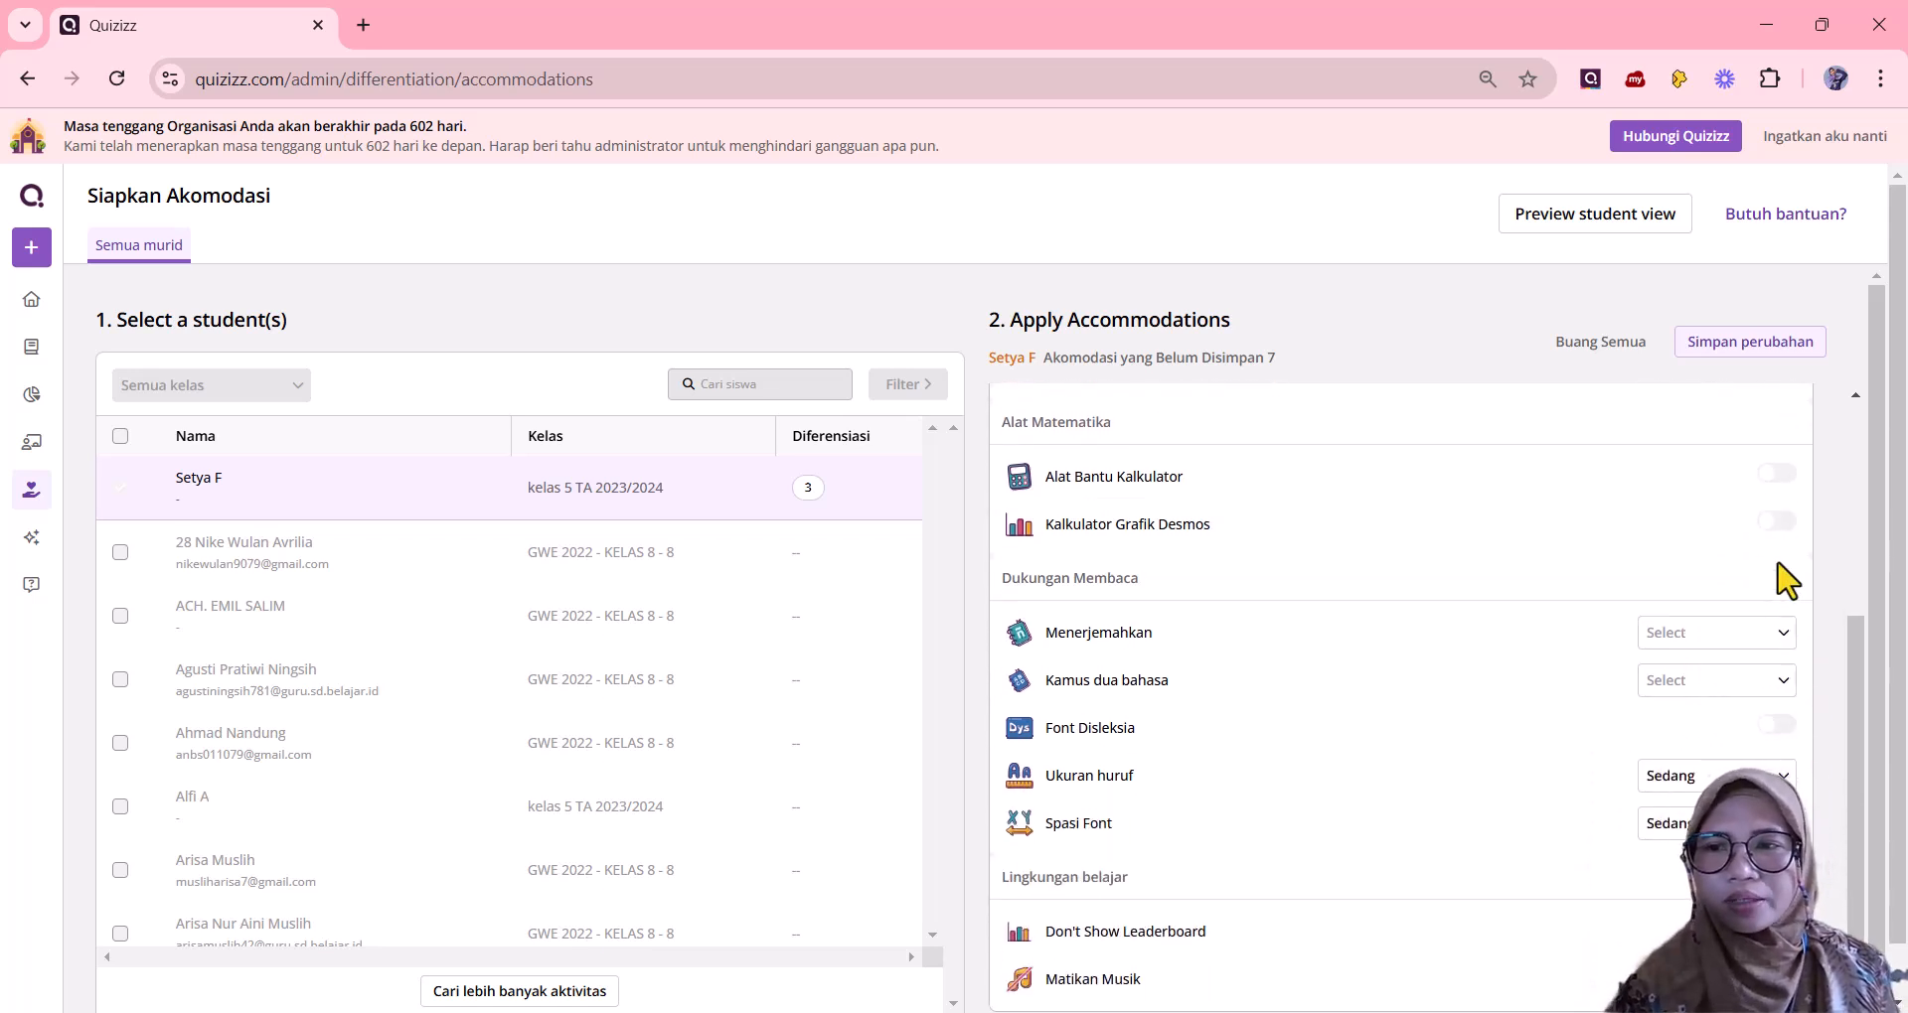
{"action": "left_click", "coordinate": [1776, 475]}
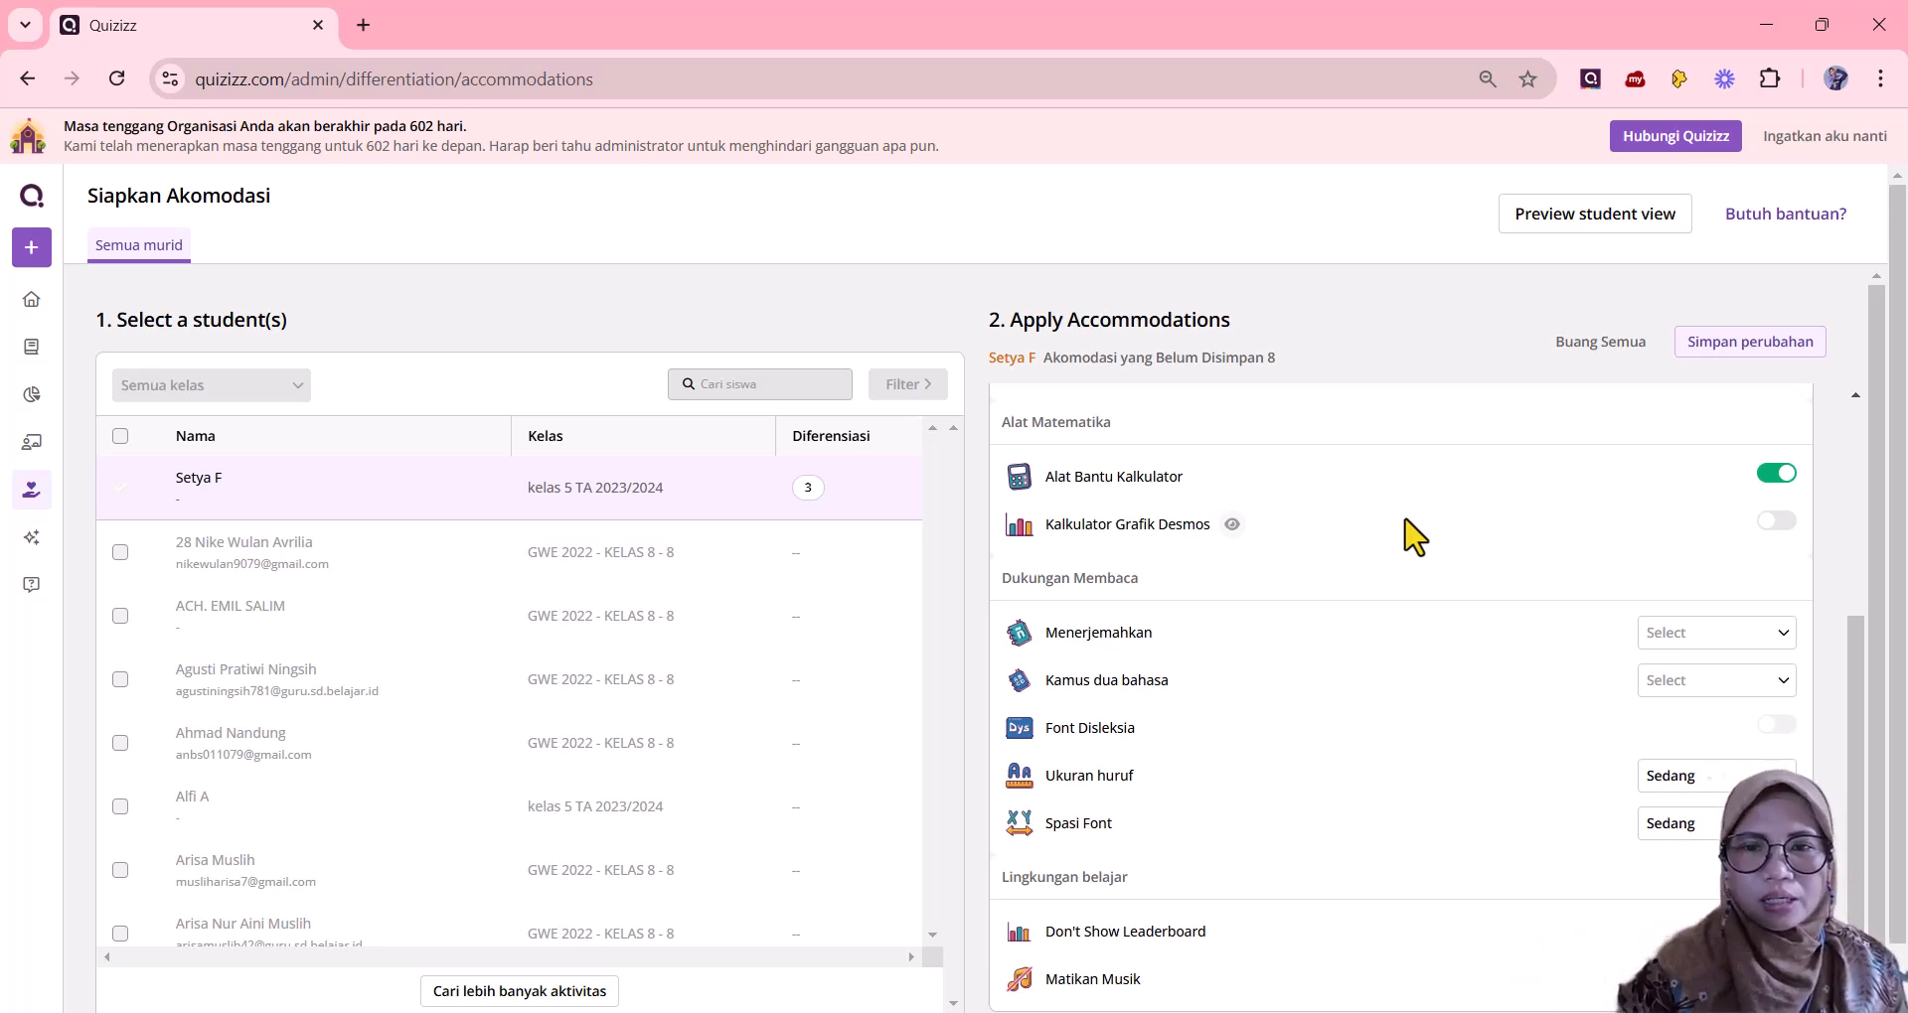
{"action": "left_click", "coordinate": [1777, 520]}
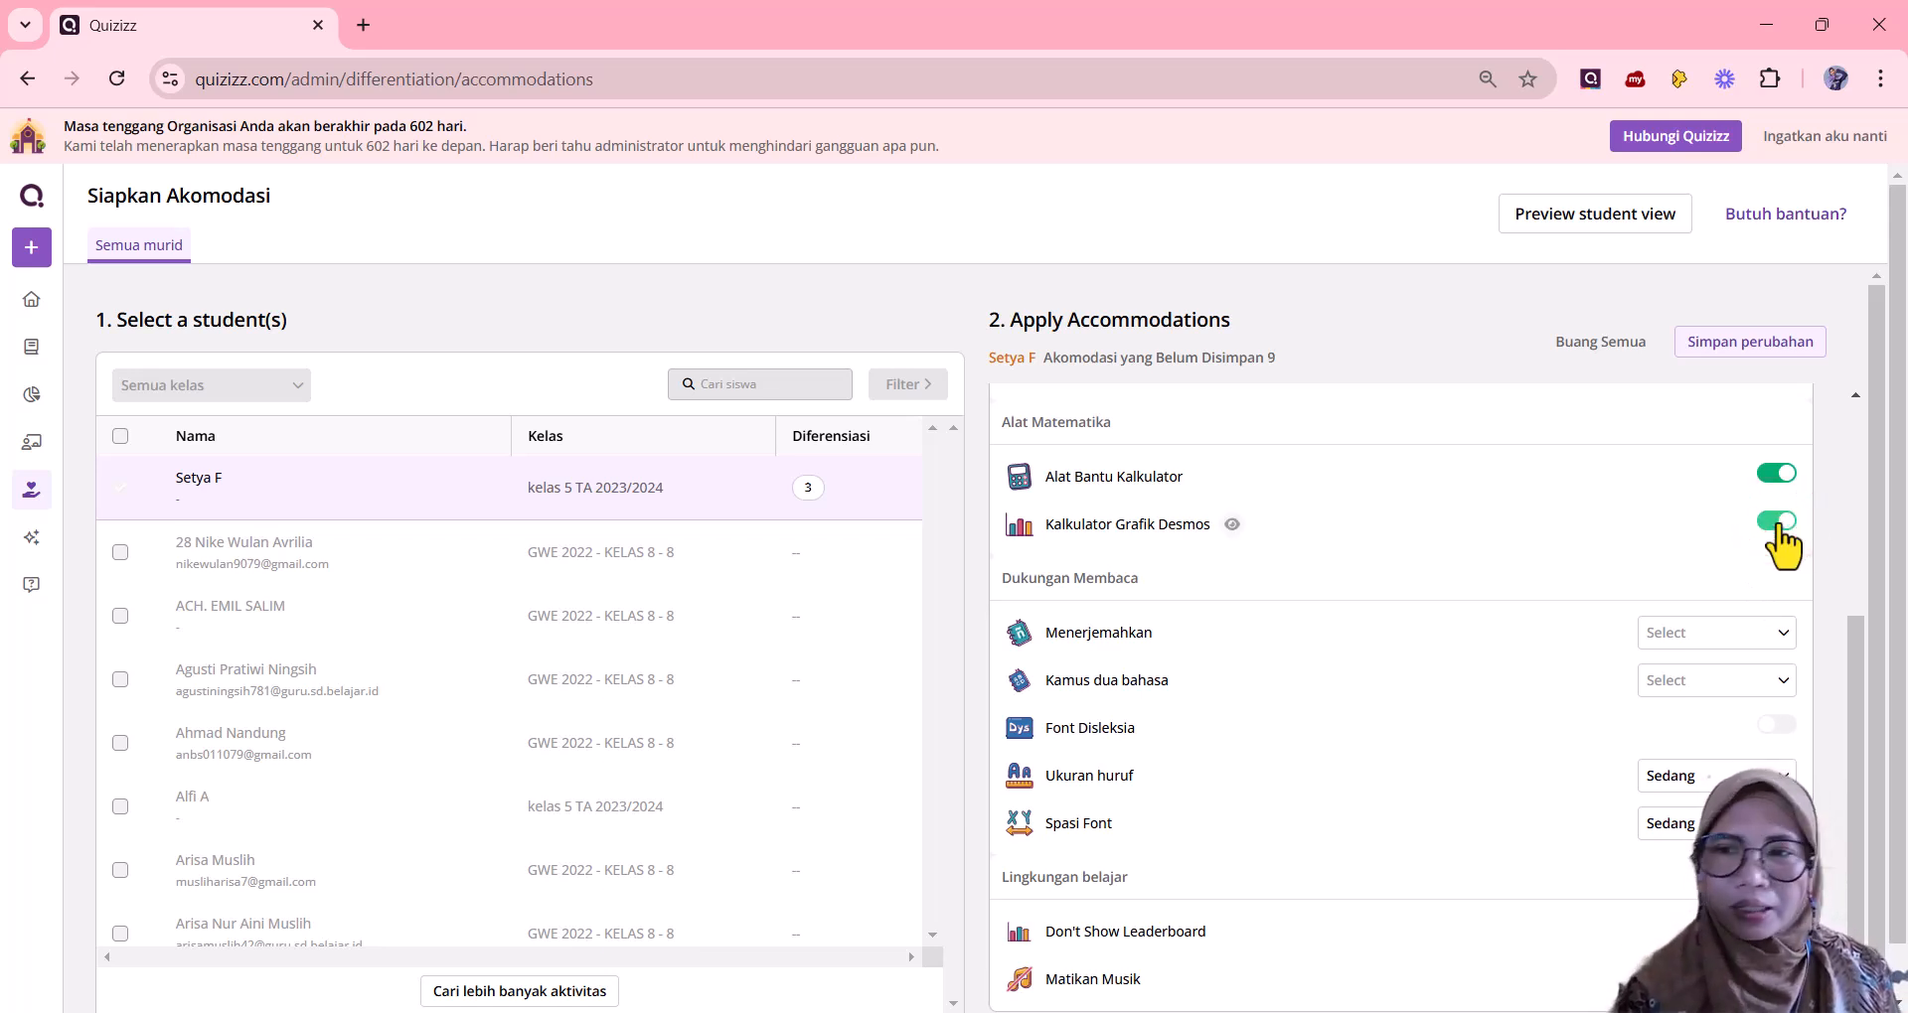
{"action": "left_click", "coordinate": [1777, 523]}
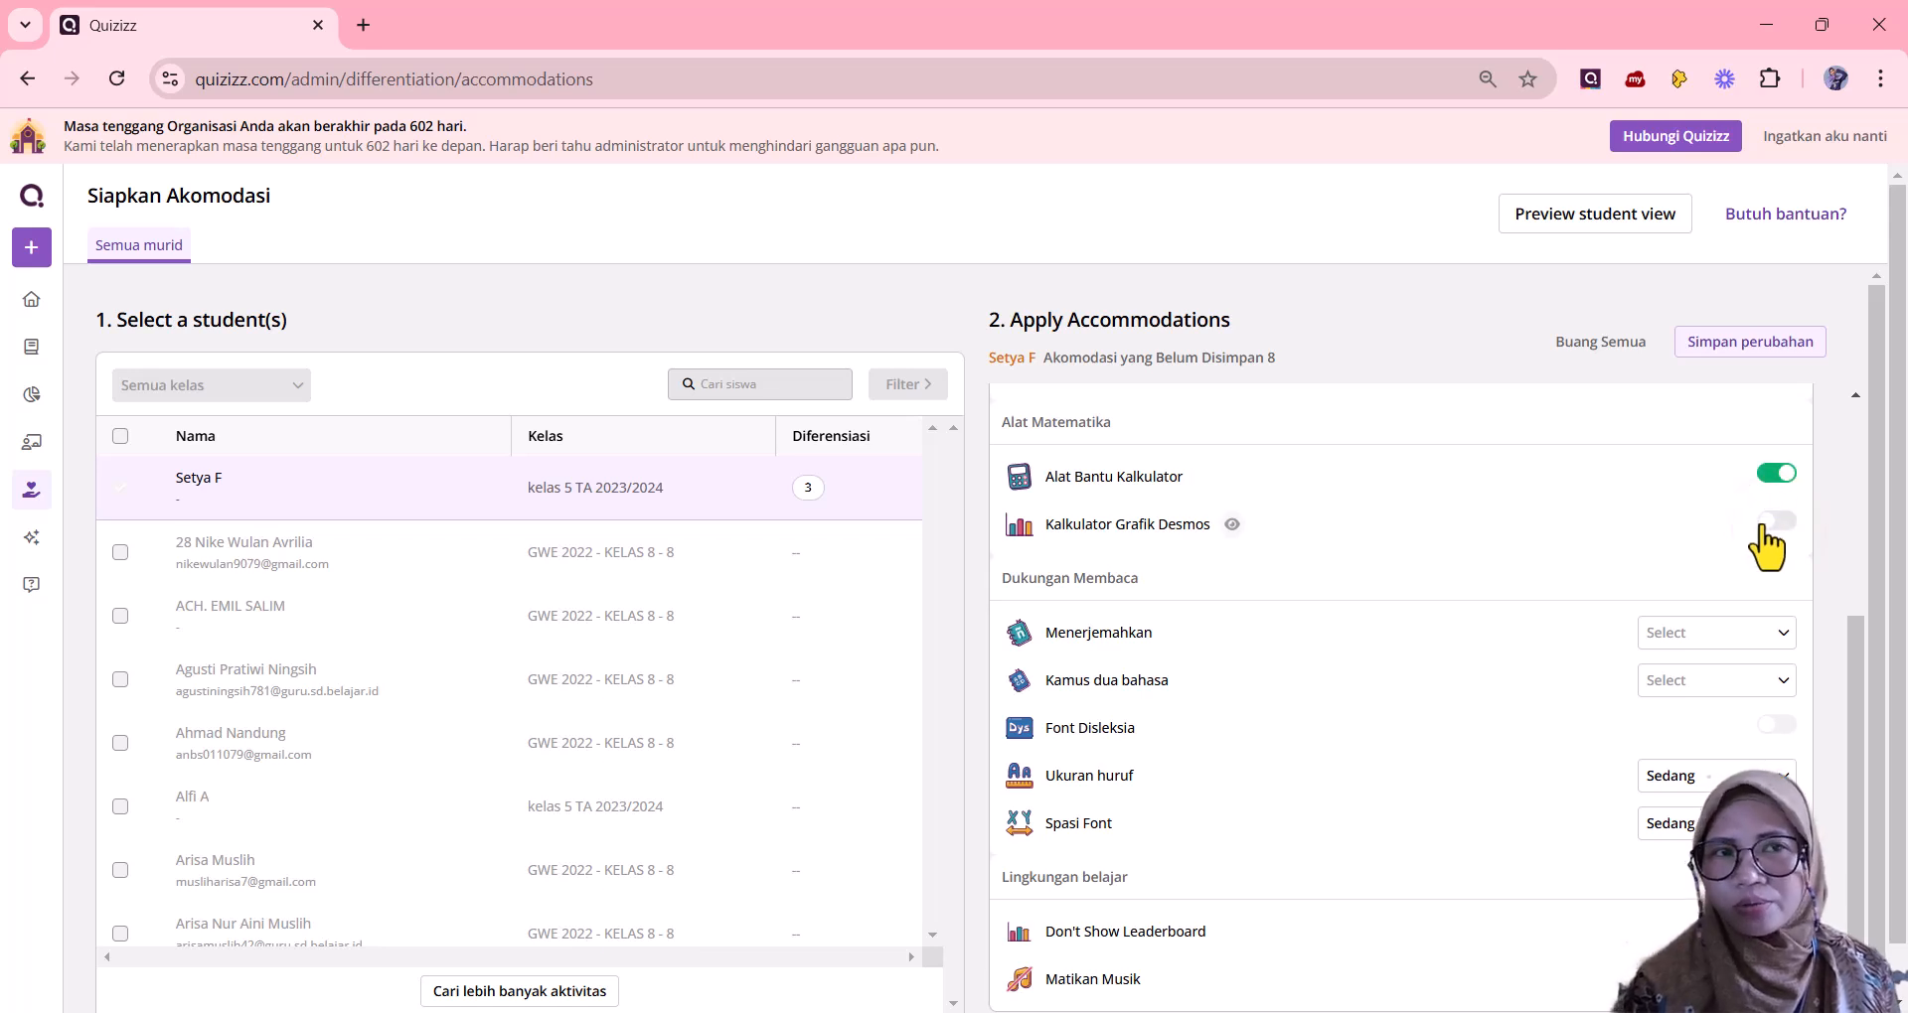
{"action": "left_click", "coordinate": [1775, 474]}
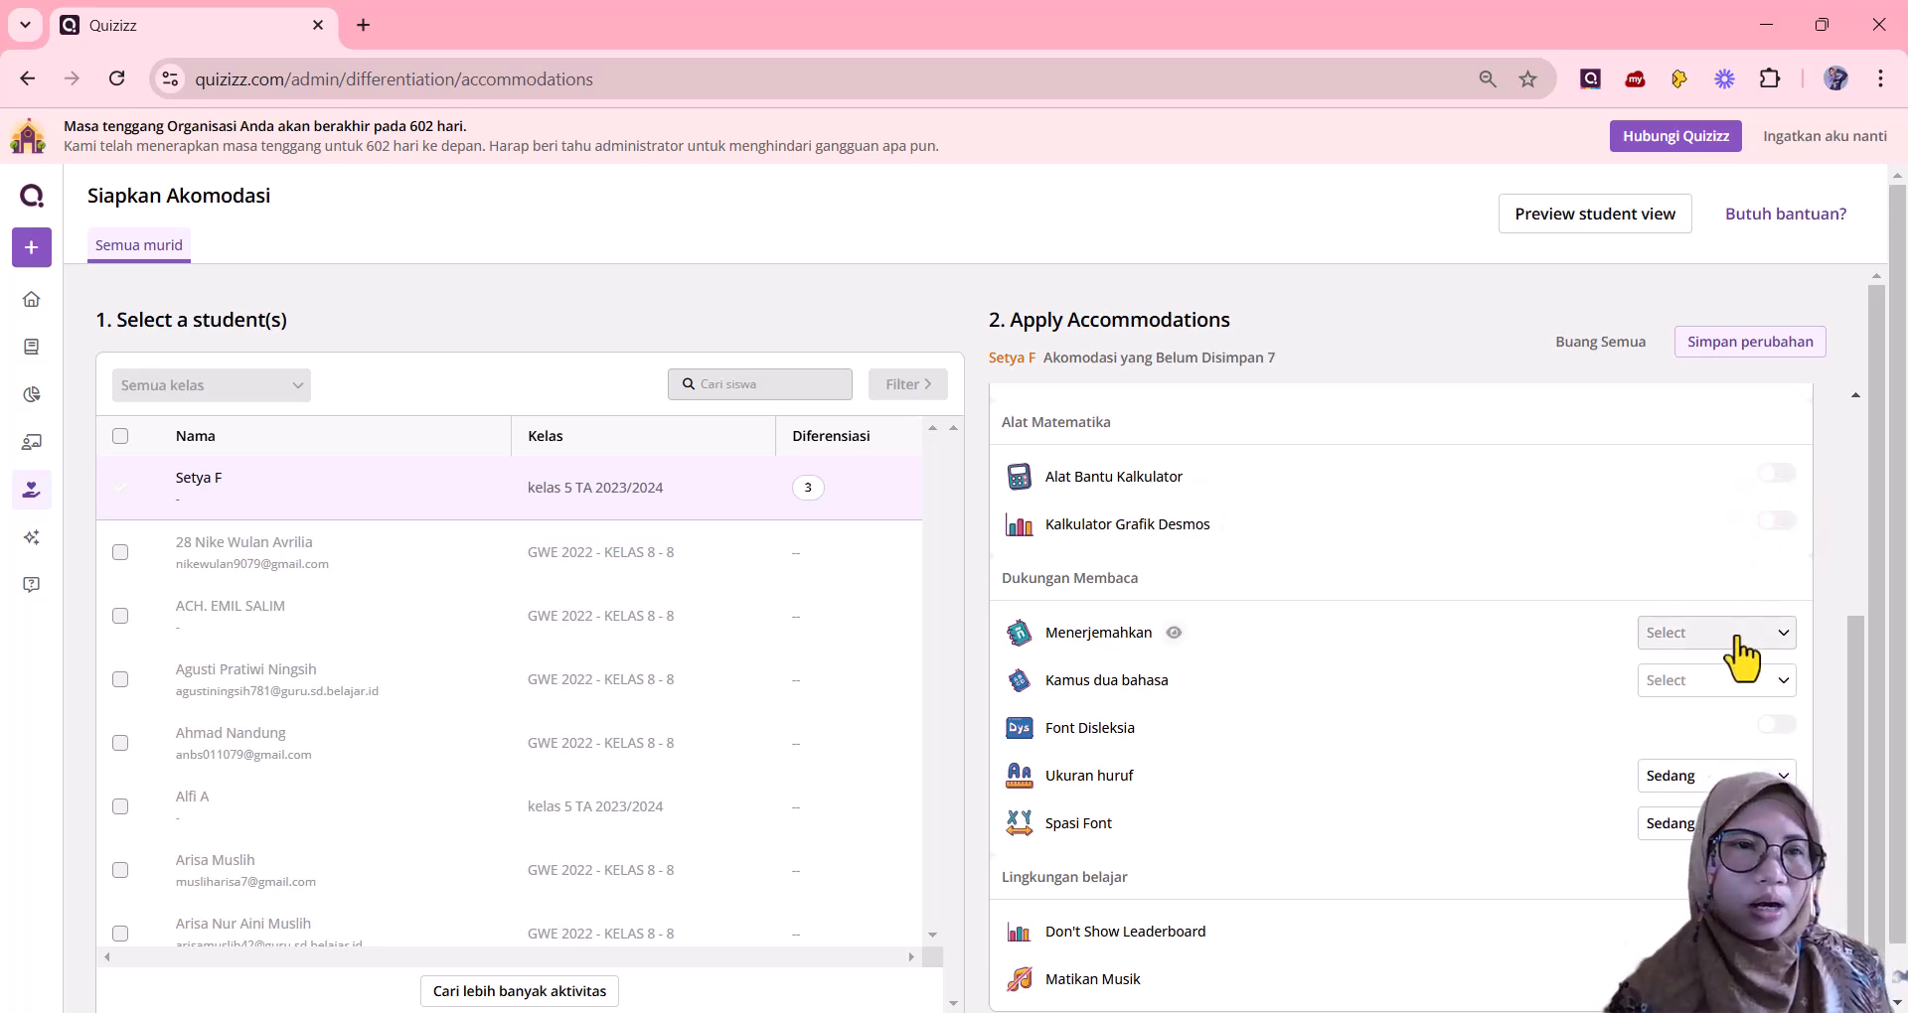
Look through the languages offered for the Menerjemahkan accommodation without choosing one.
{"action": "left_click", "coordinate": [1734, 640]}
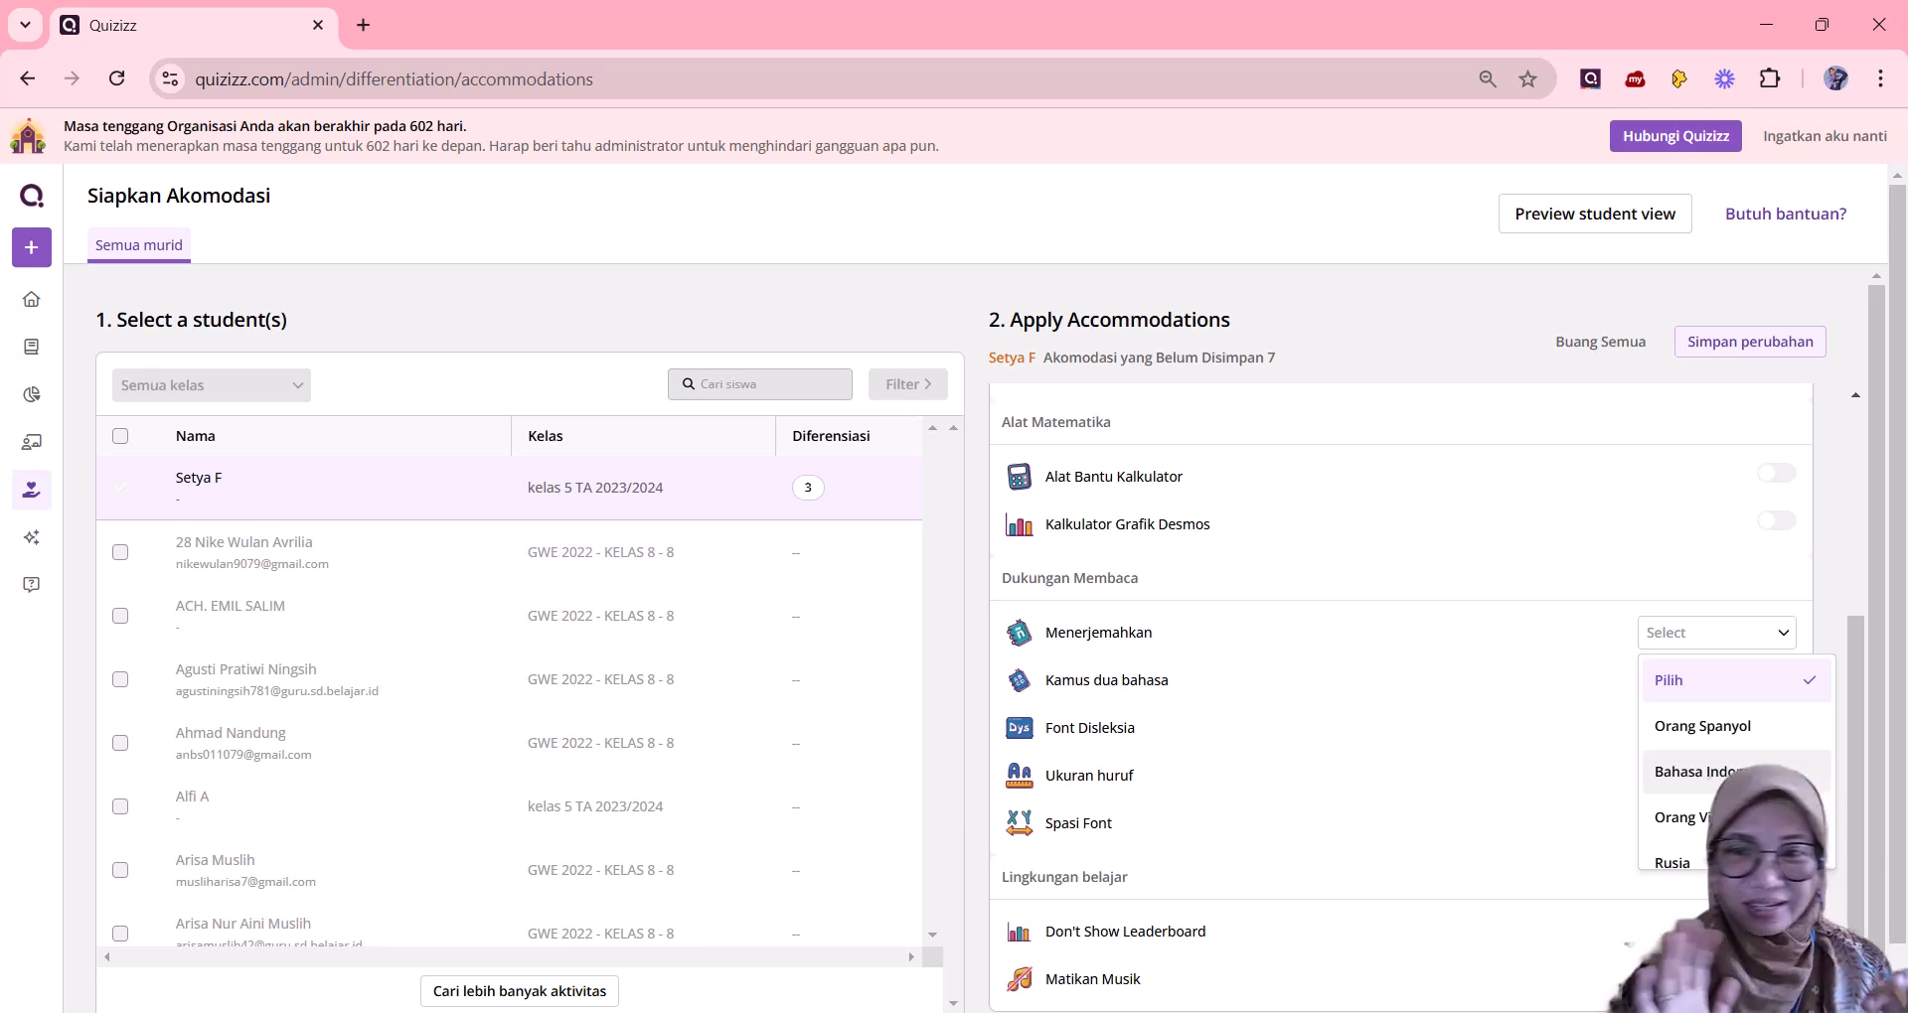
{"action": "scroll", "coordinate": [1734, 765], "scroll_direction": "down", "scroll_amount": 2}
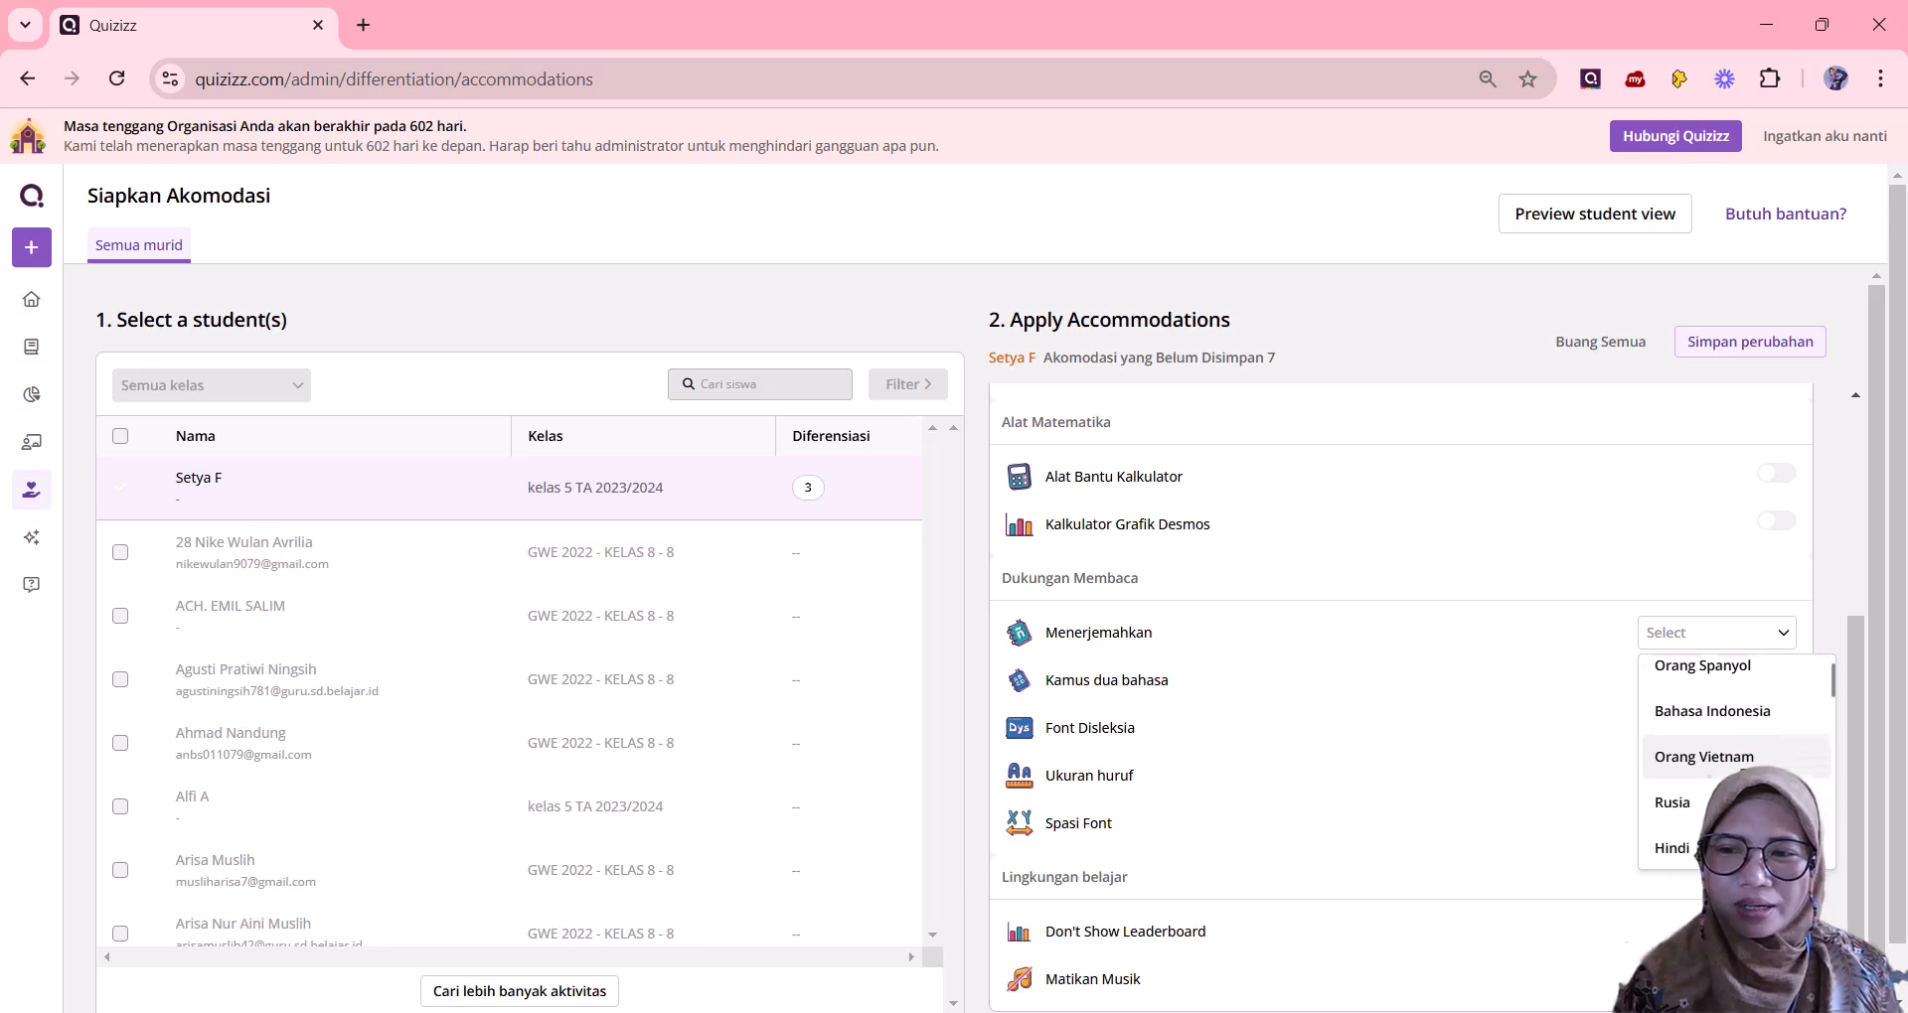
{"action": "scroll", "coordinate": [1733, 765], "scroll_direction": "up", "scroll_amount": 1}
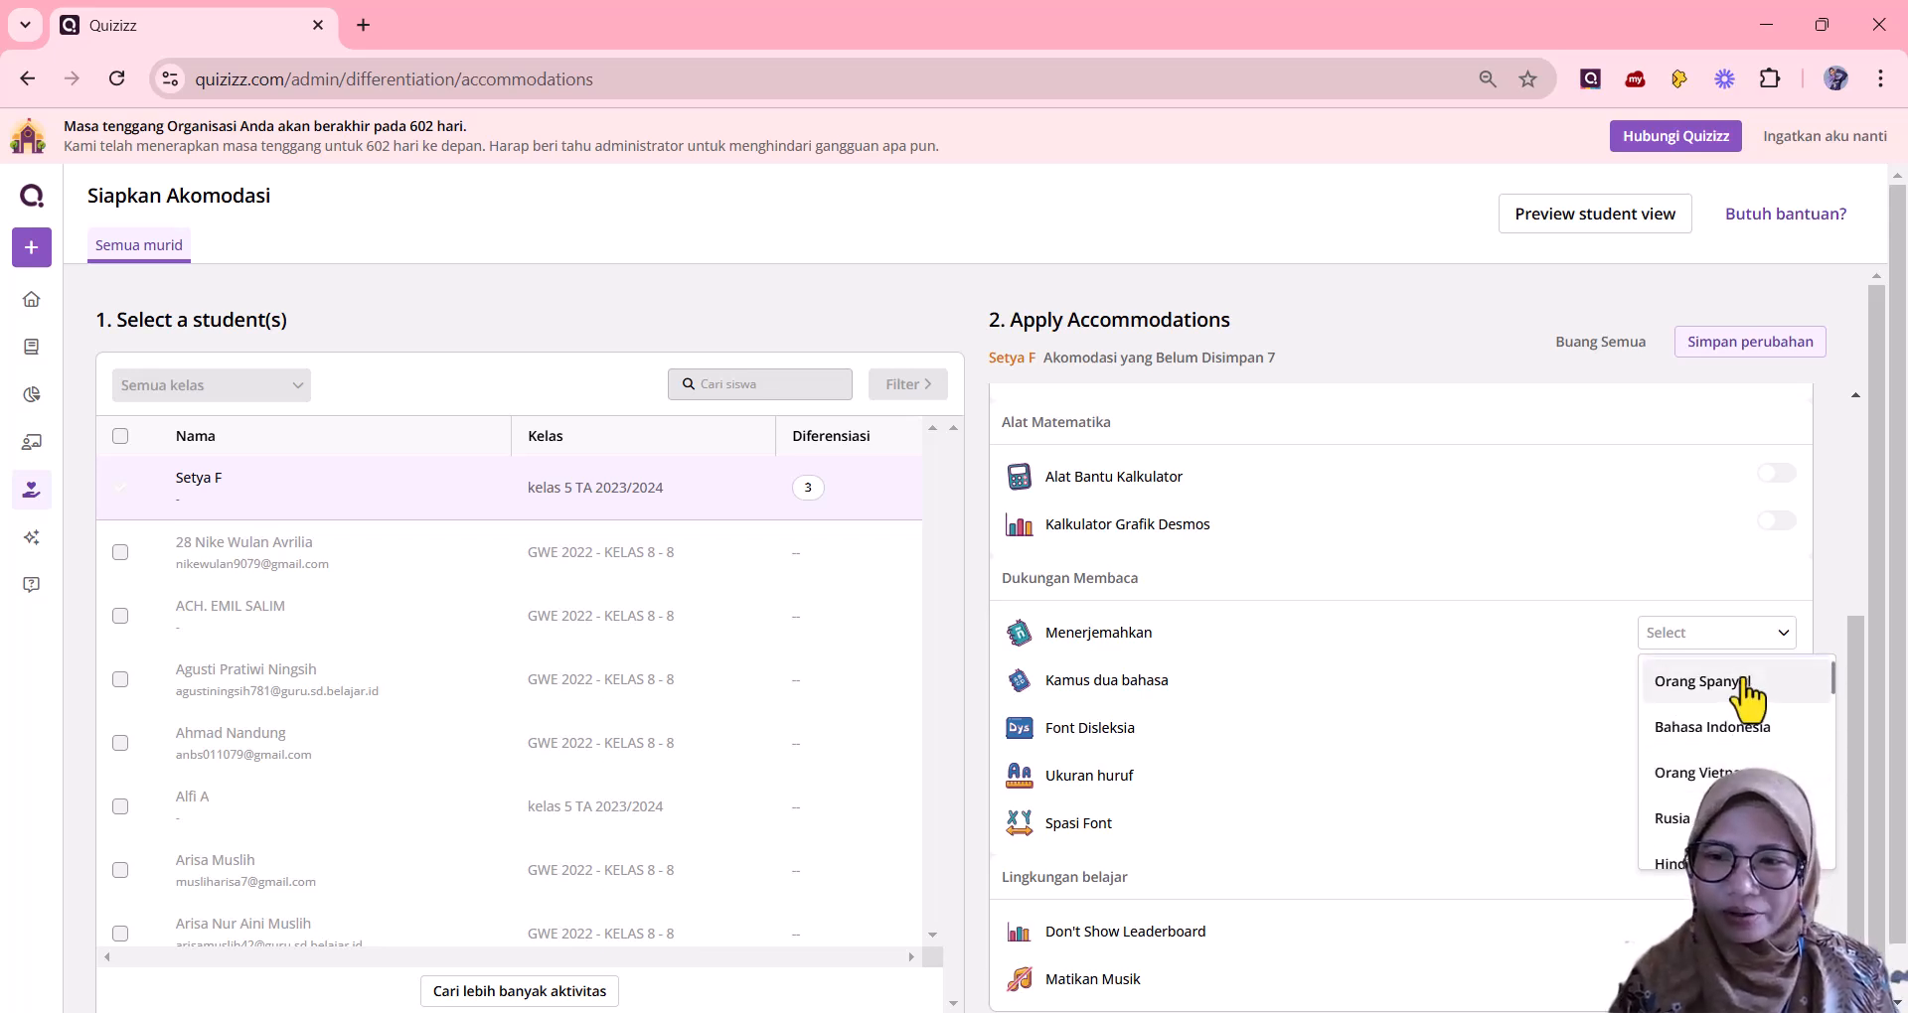
{"action": "scroll", "coordinate": [1731, 735], "scroll_direction": "down", "scroll_amount": 4}
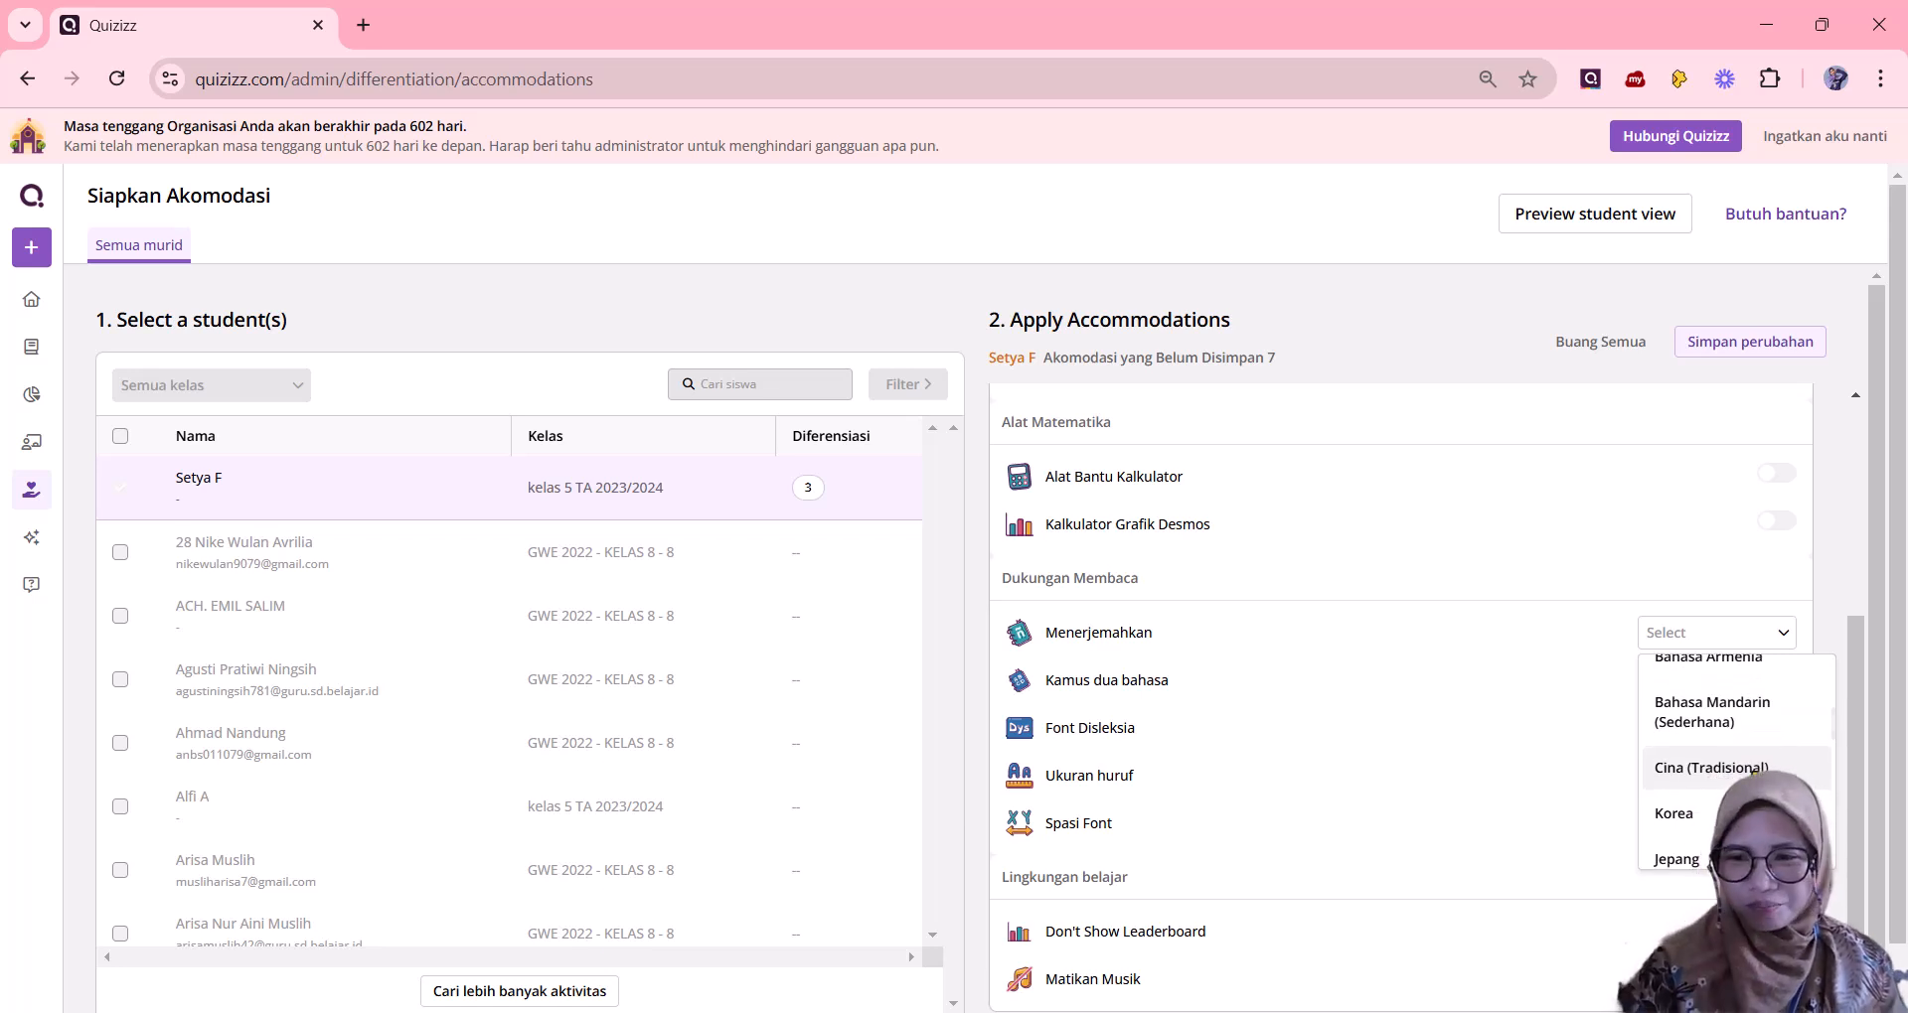
{"action": "scroll", "coordinate": [1734, 760], "scroll_direction": "down", "scroll_amount": 3}
{"action": "scroll", "coordinate": [1734, 760], "scroll_direction": "up", "scroll_amount": 4}
{"action": "left_click", "coordinate": [1490, 730]}
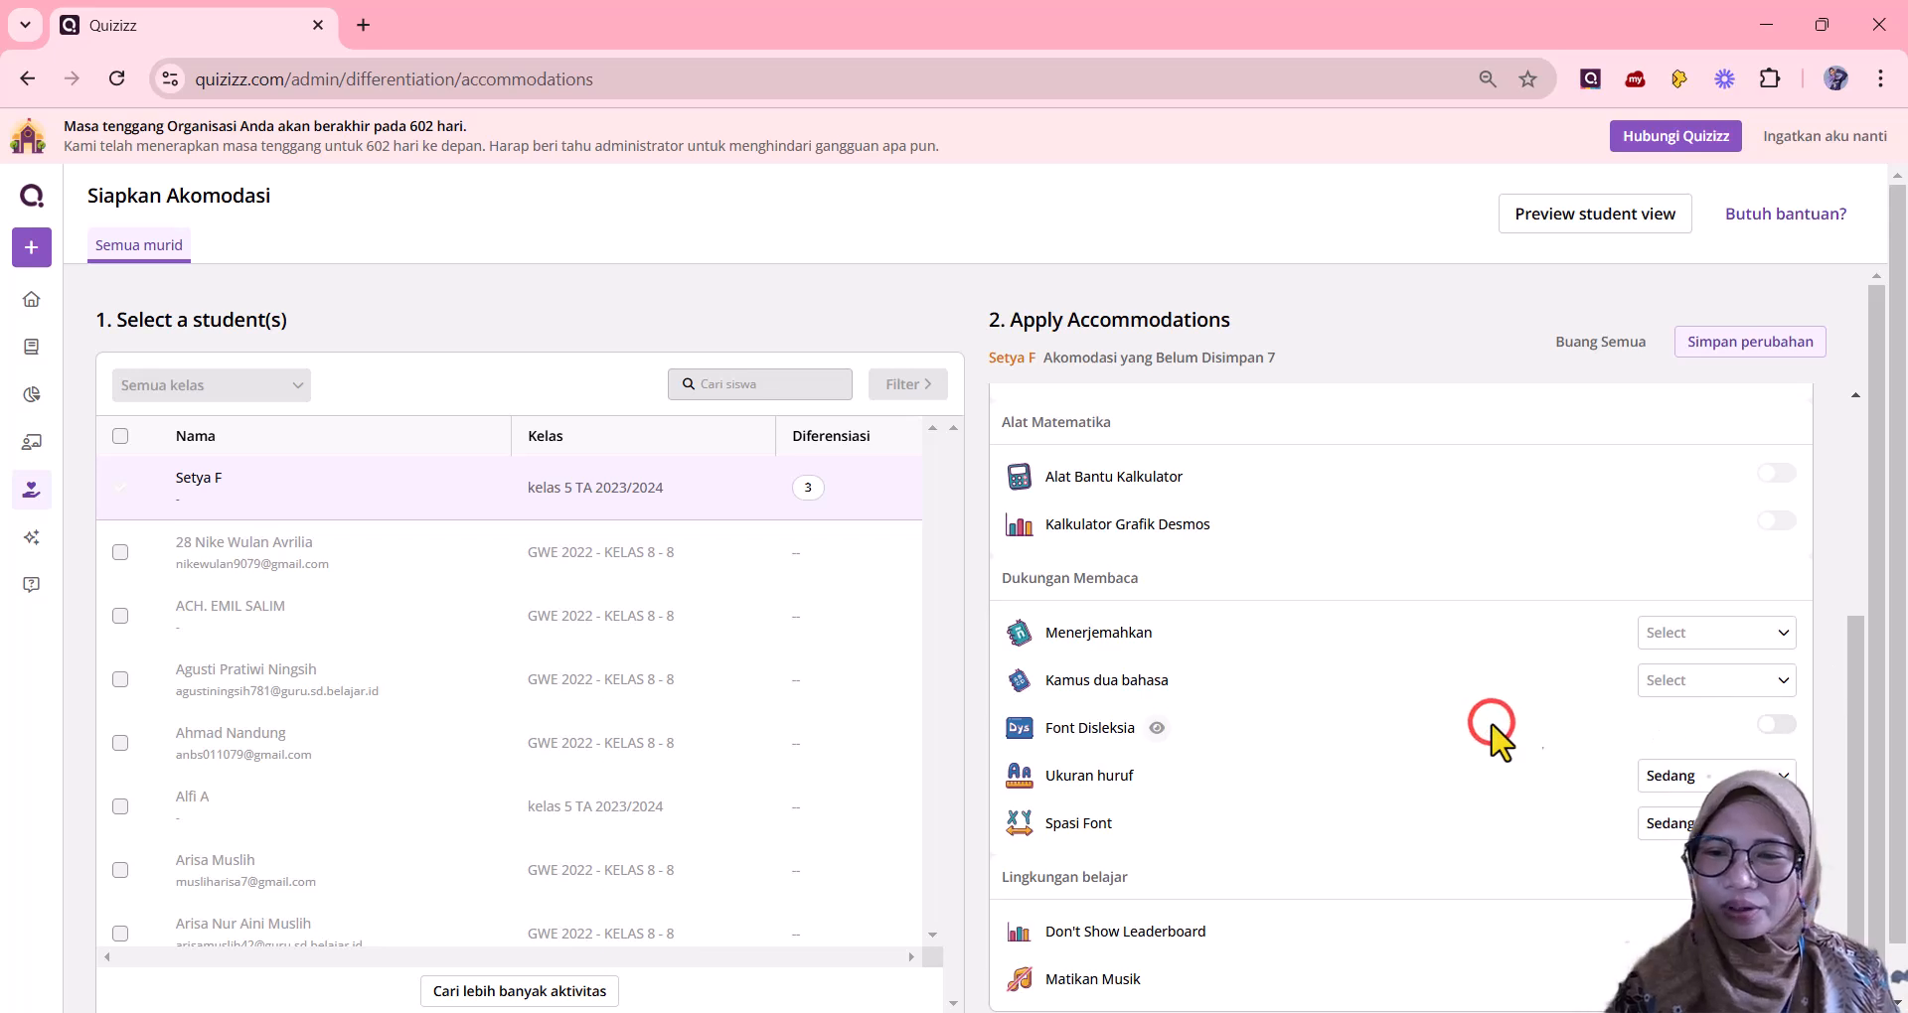
Look through the languages offered for Kamus dua bahasa without choosing one.
{"action": "left_click", "coordinate": [1709, 679]}
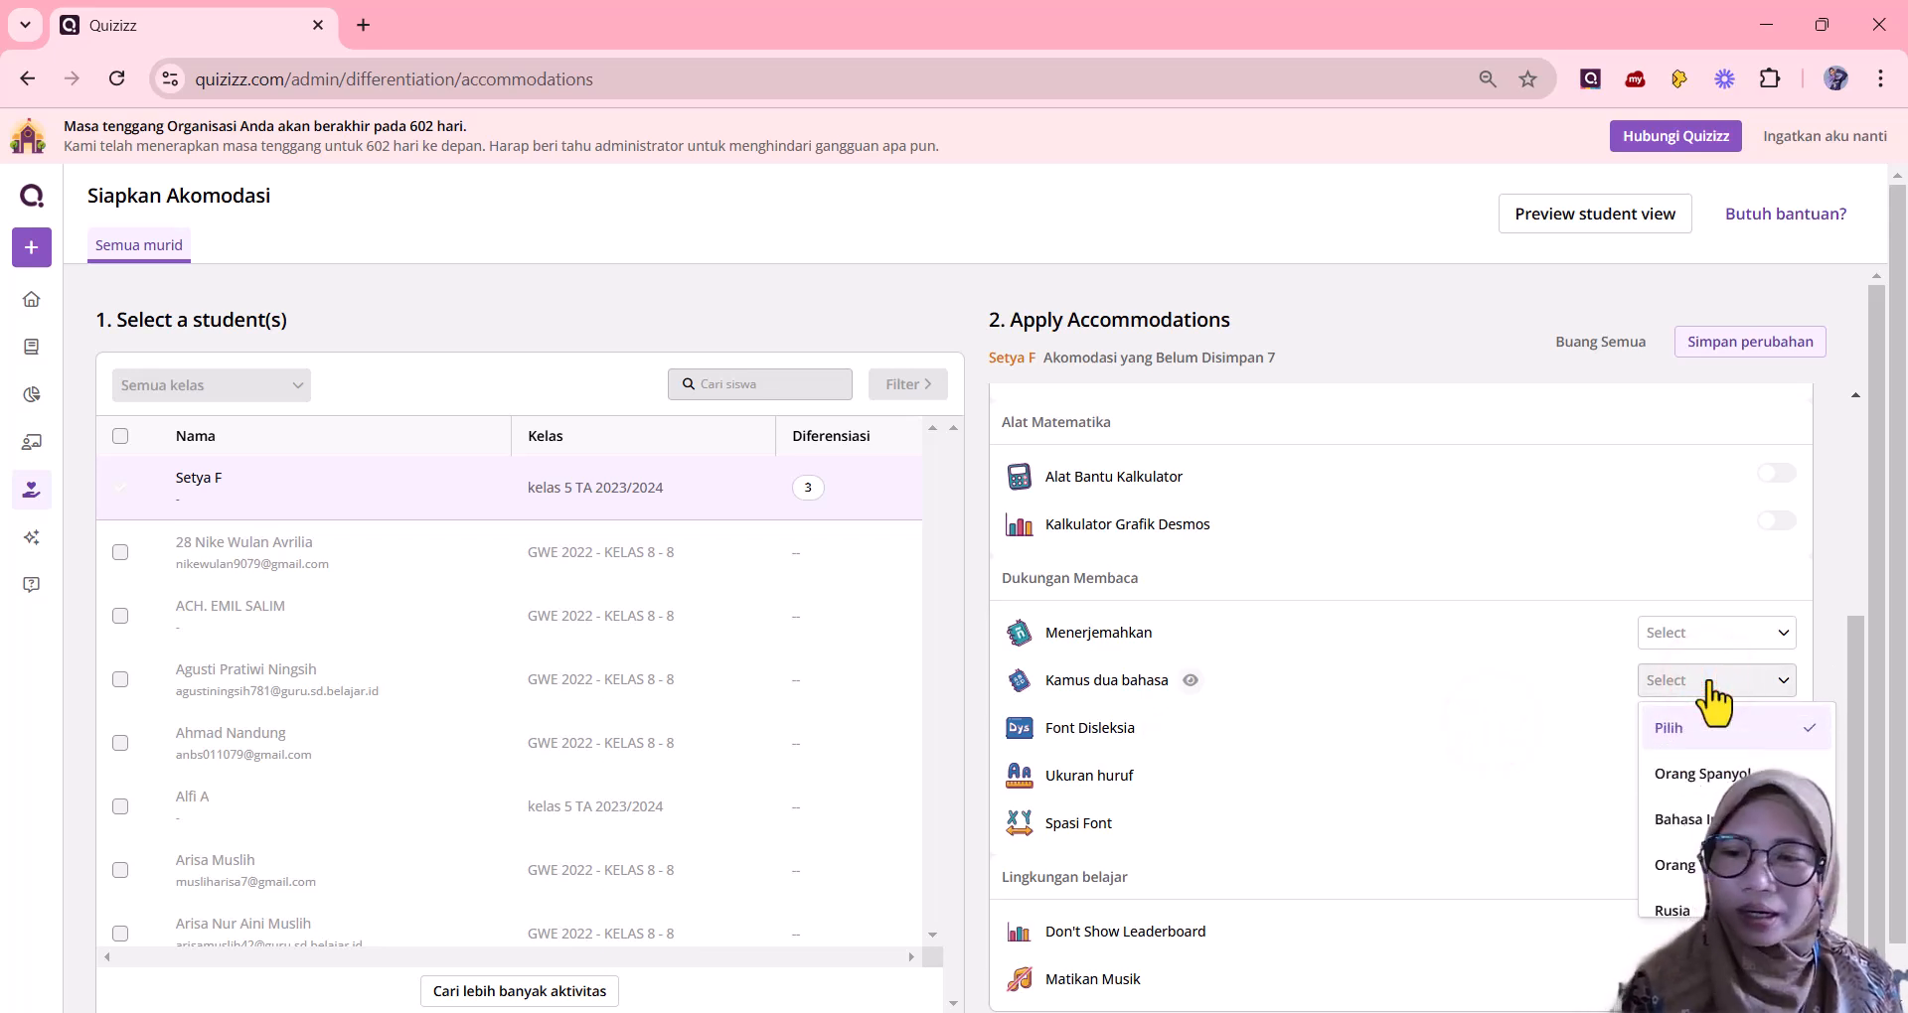
{"action": "scroll", "coordinate": [1734, 785], "scroll_direction": "down", "scroll_amount": 3}
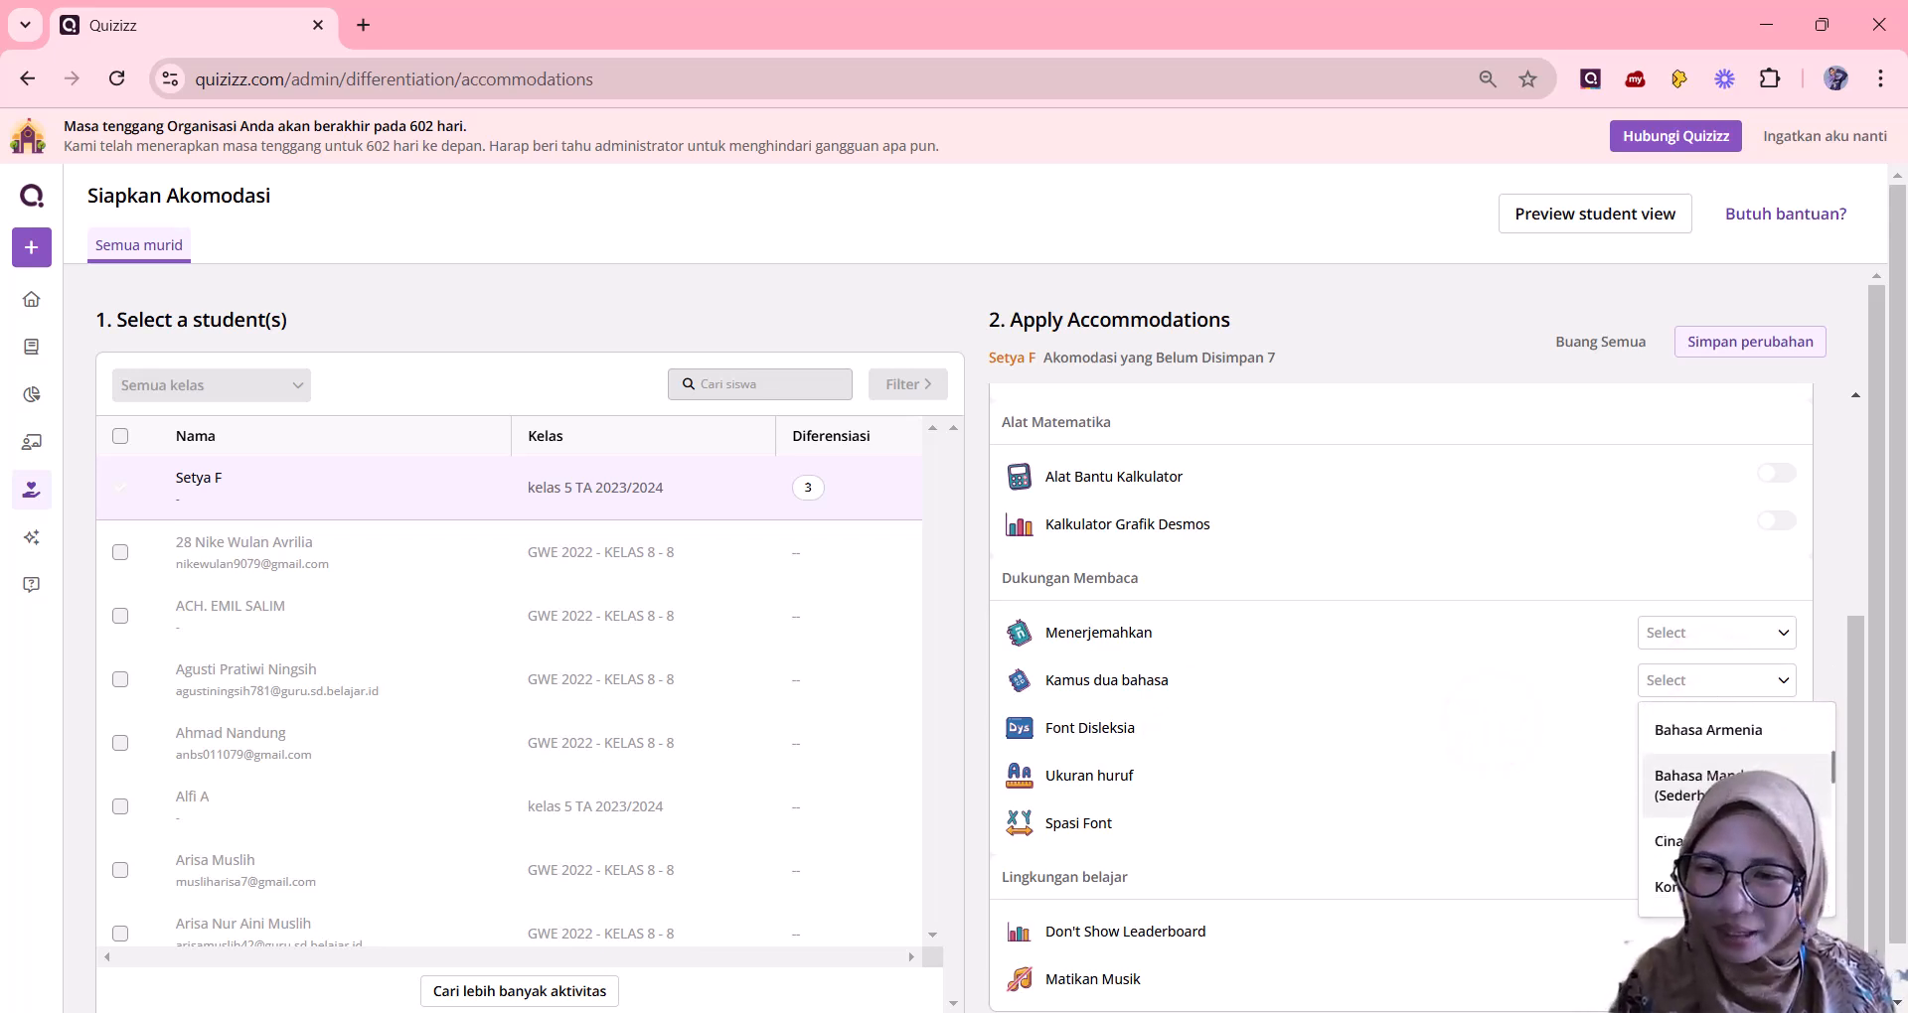
{"action": "scroll", "coordinate": [1734, 805], "scroll_direction": "down", "scroll_amount": 5}
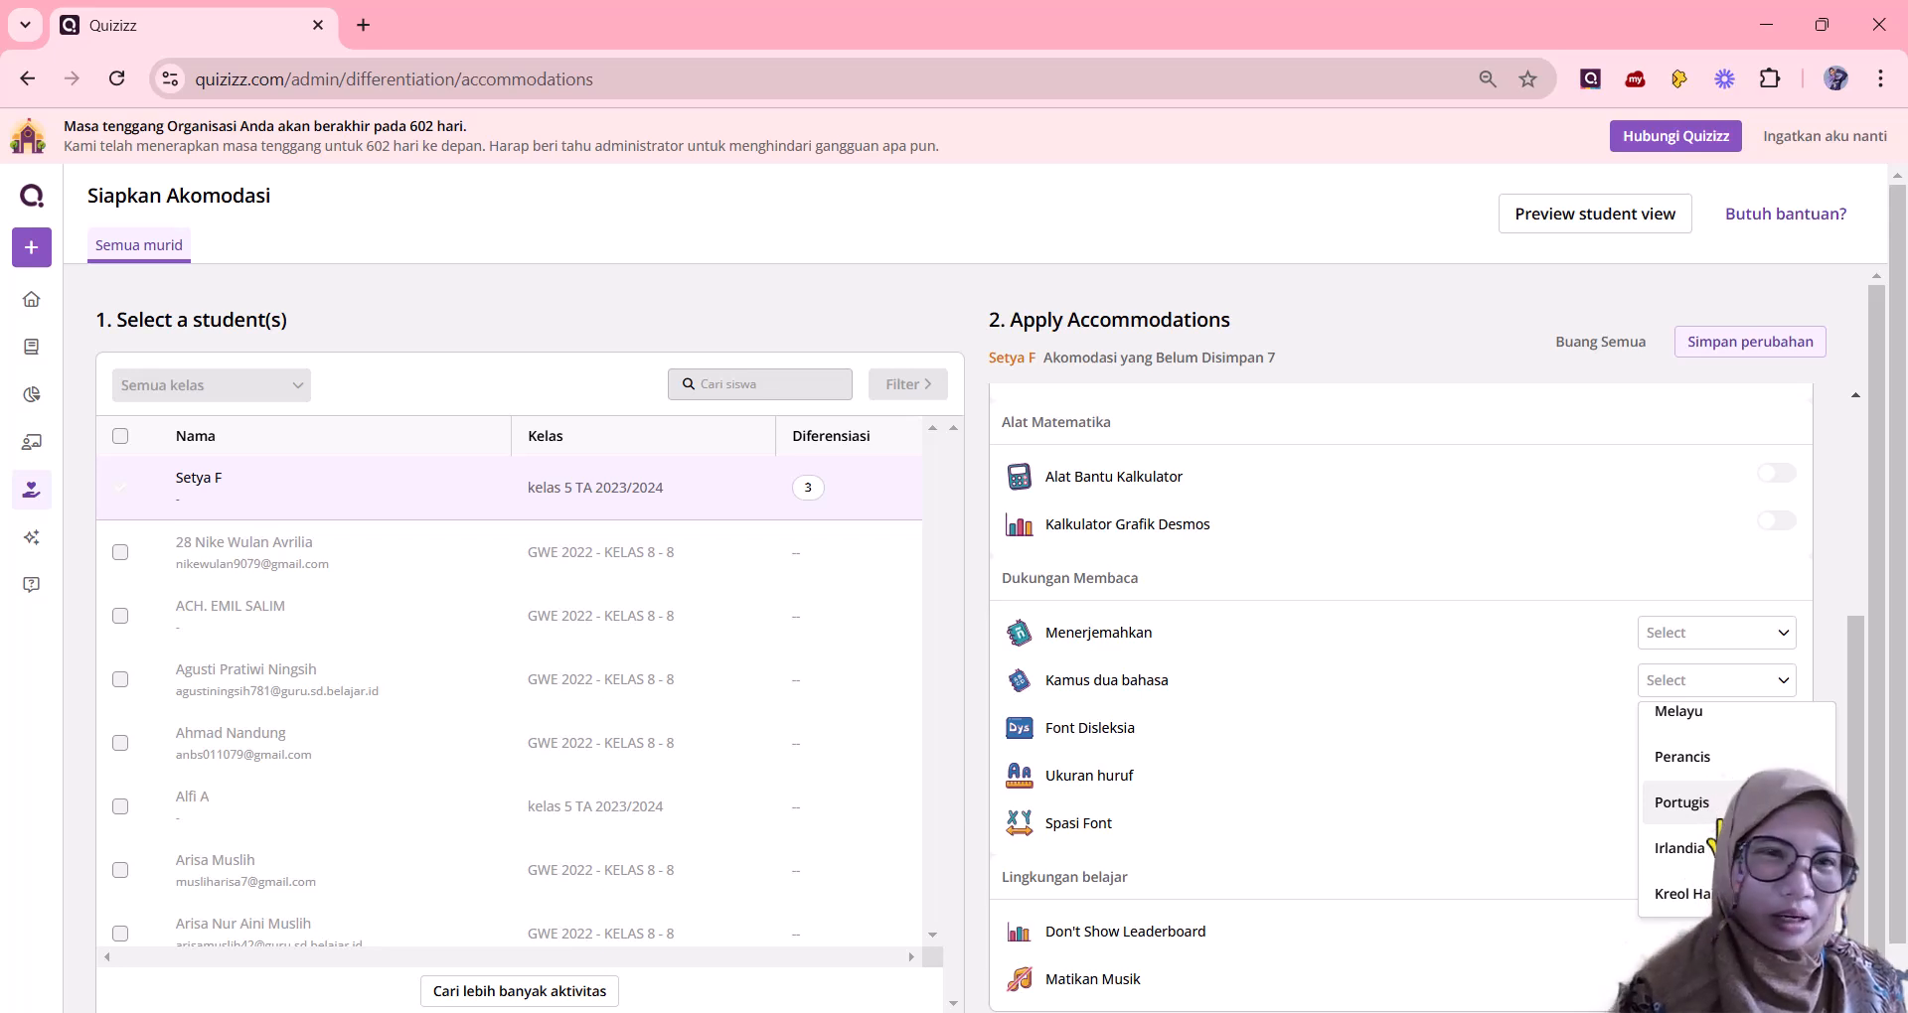
{"action": "left_click", "coordinate": [1490, 792]}
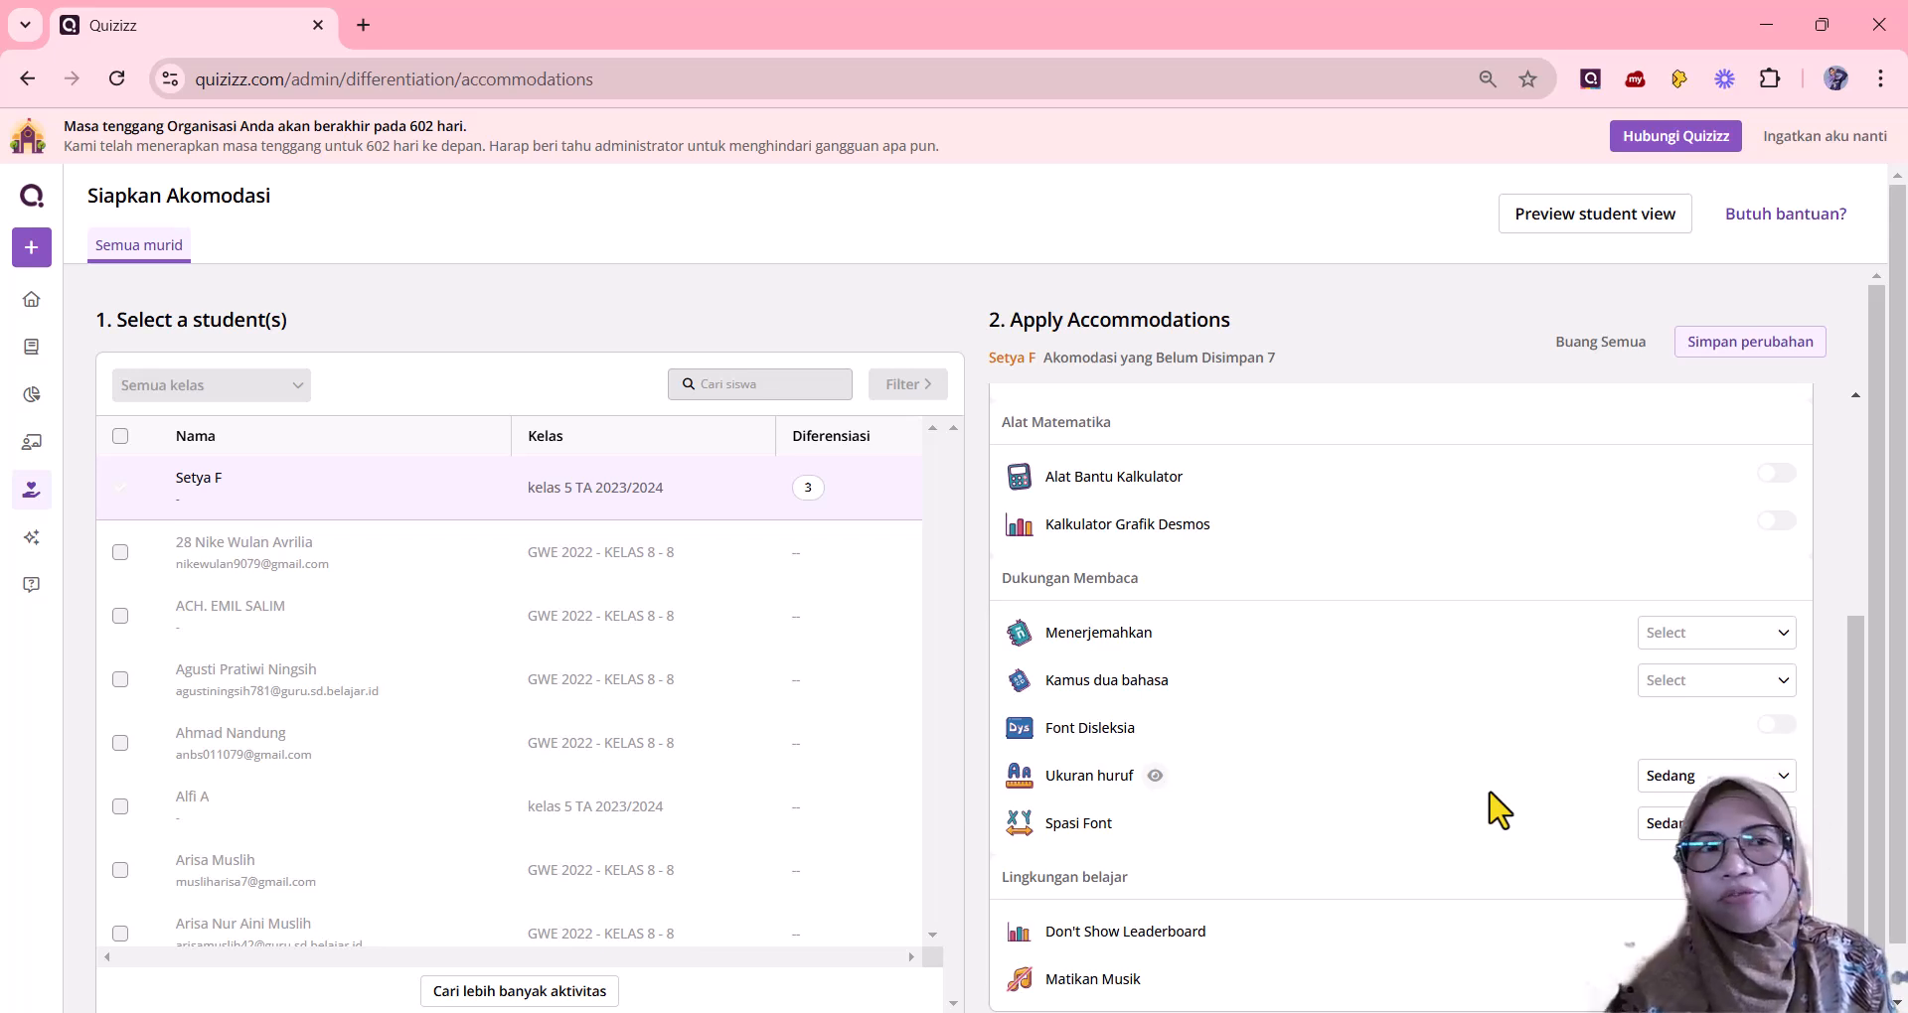
Try the Font Disleksia switch and view the options for Ukuran huruf and Spasi Font.
{"action": "left_click", "coordinate": [1775, 726]}
{"action": "left_click", "coordinate": [1774, 726]}
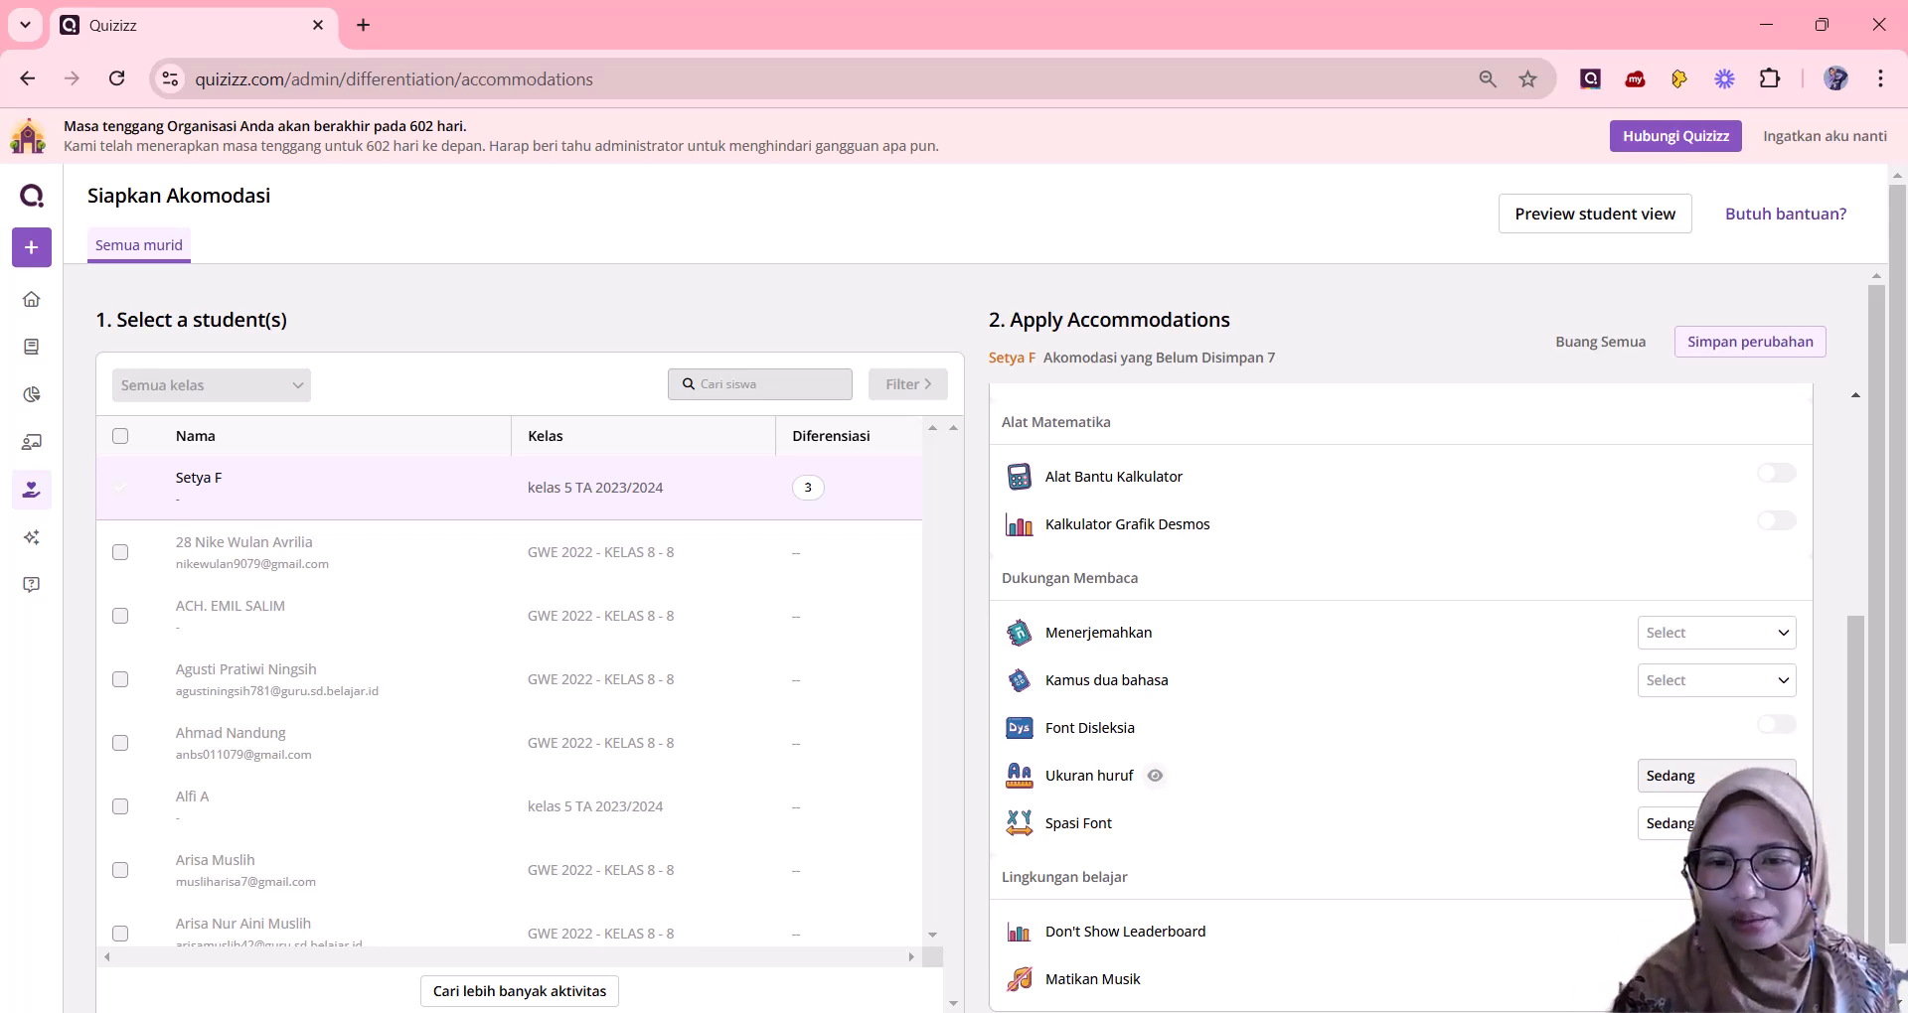
{"action": "left_click", "coordinate": [1753, 773]}
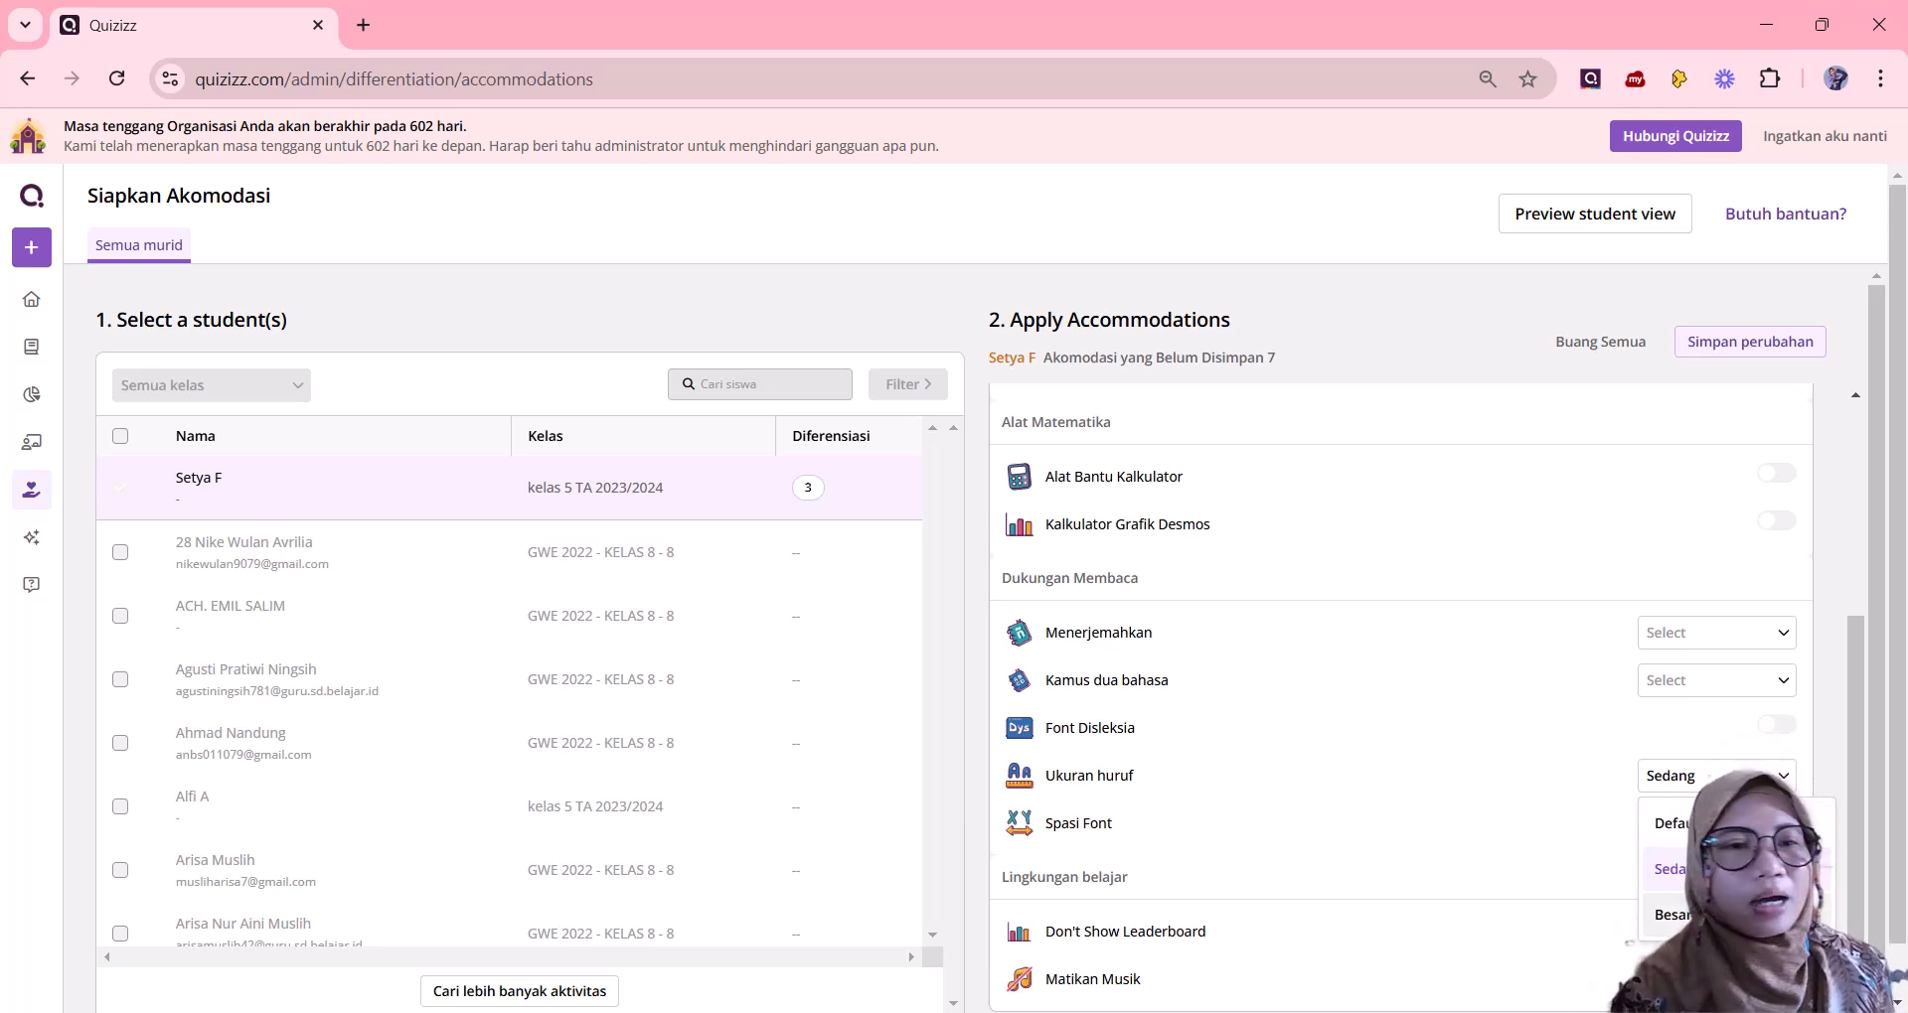
{"action": "left_click", "coordinate": [1741, 776]}
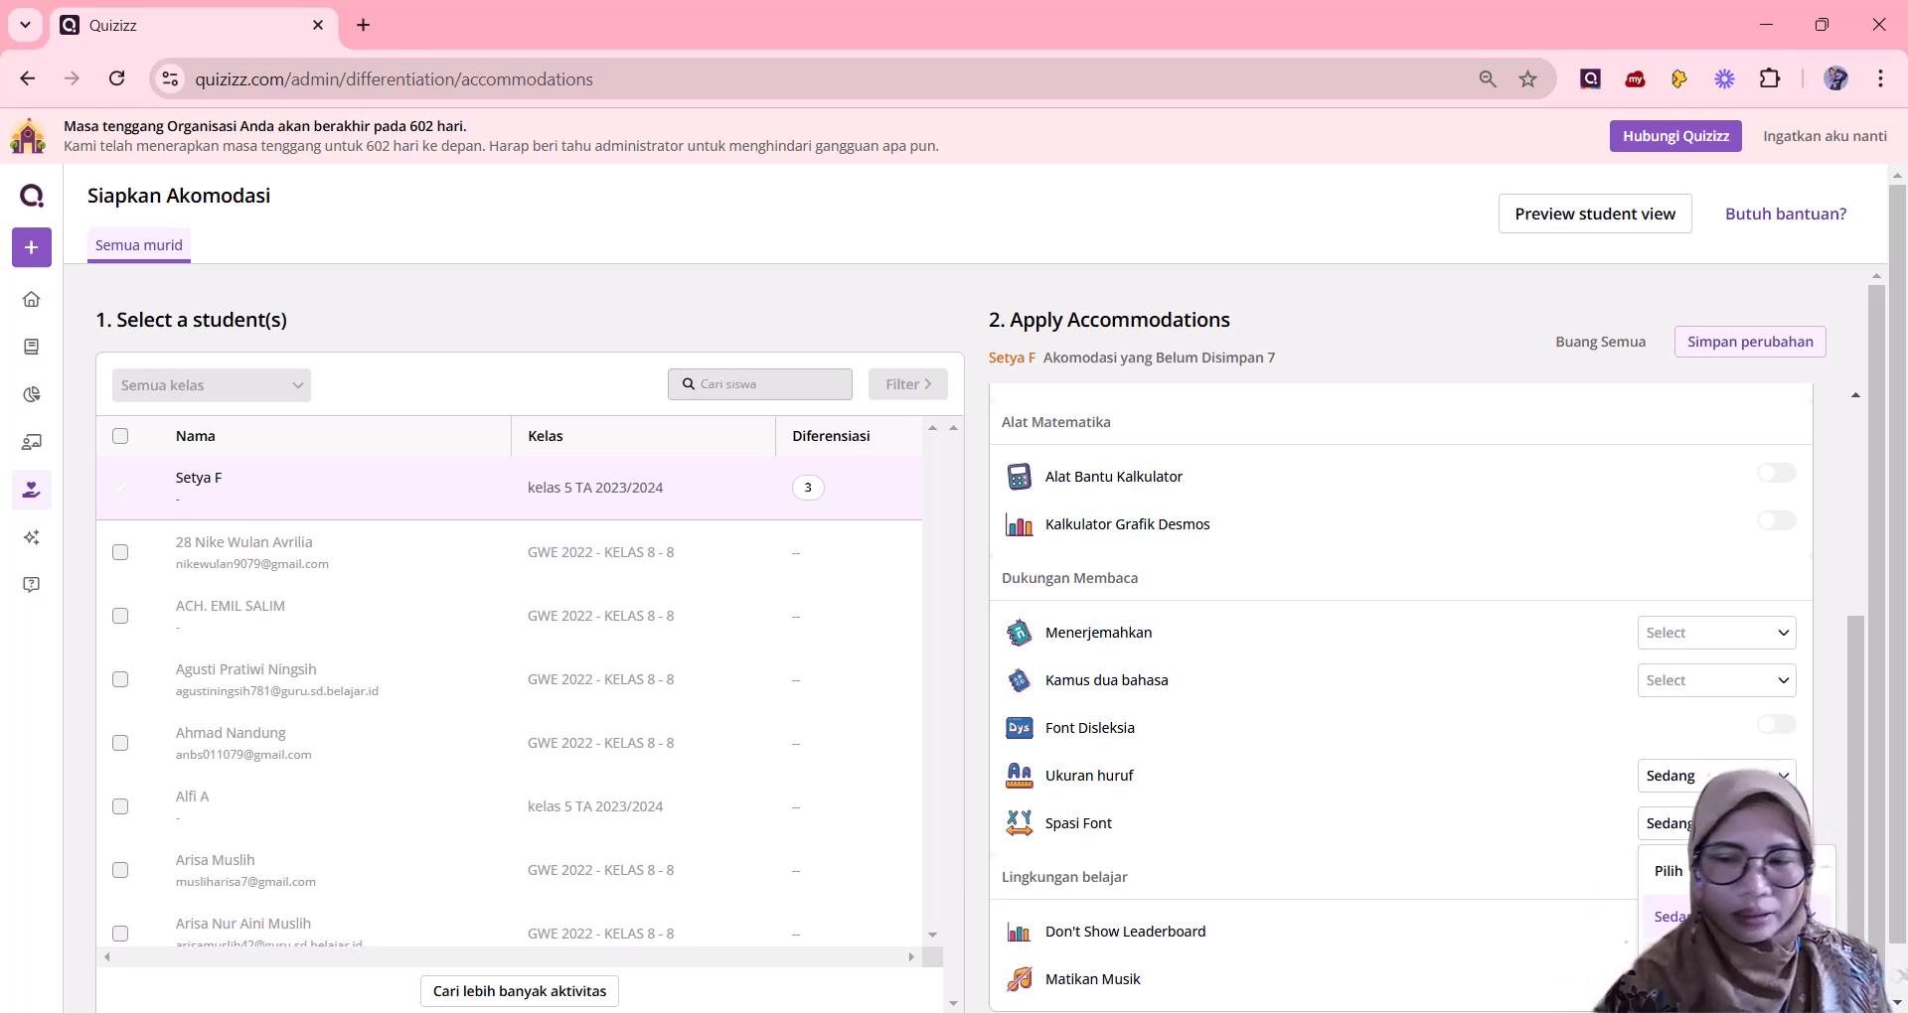
{"action": "left_click", "coordinate": [1477, 876]}
{"action": "scroll", "coordinate": [1480, 881], "scroll_direction": "down", "scroll_amount": 1}
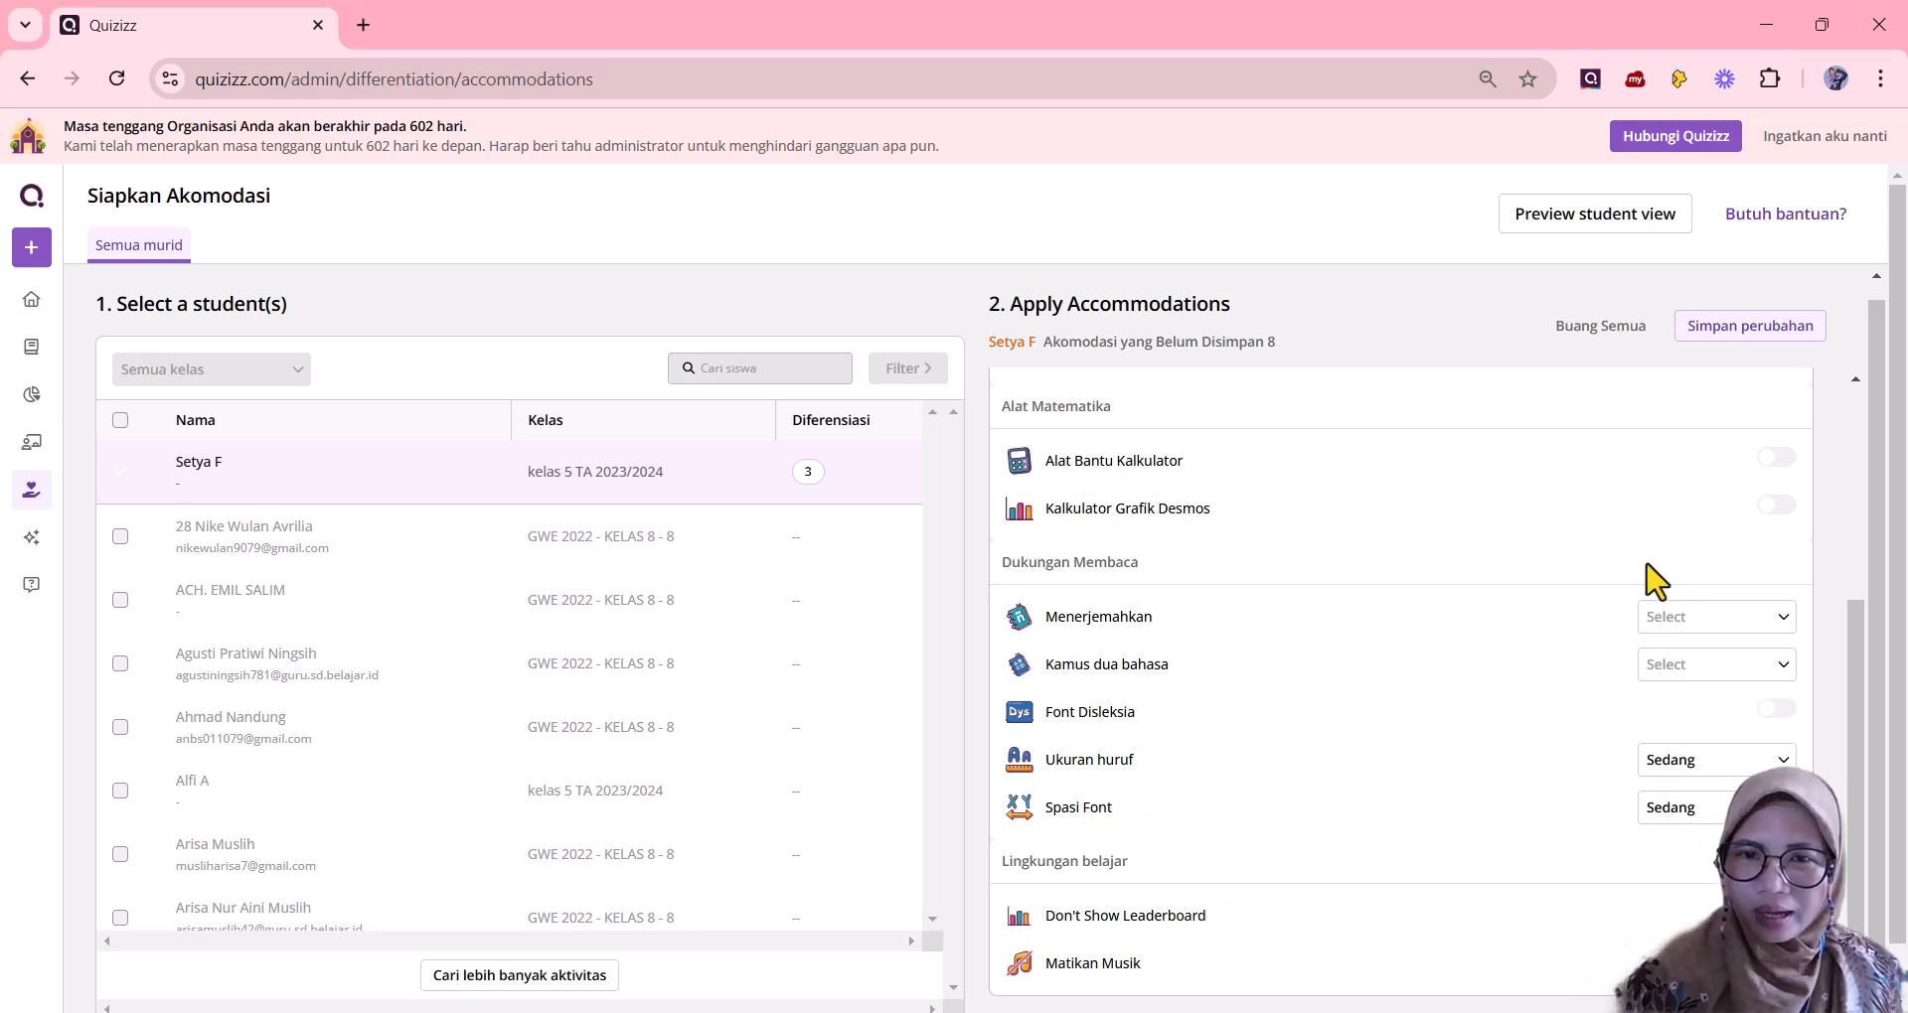
{"action": "scroll", "coordinate": [1651, 574], "scroll_direction": "up", "scroll_amount": 4}
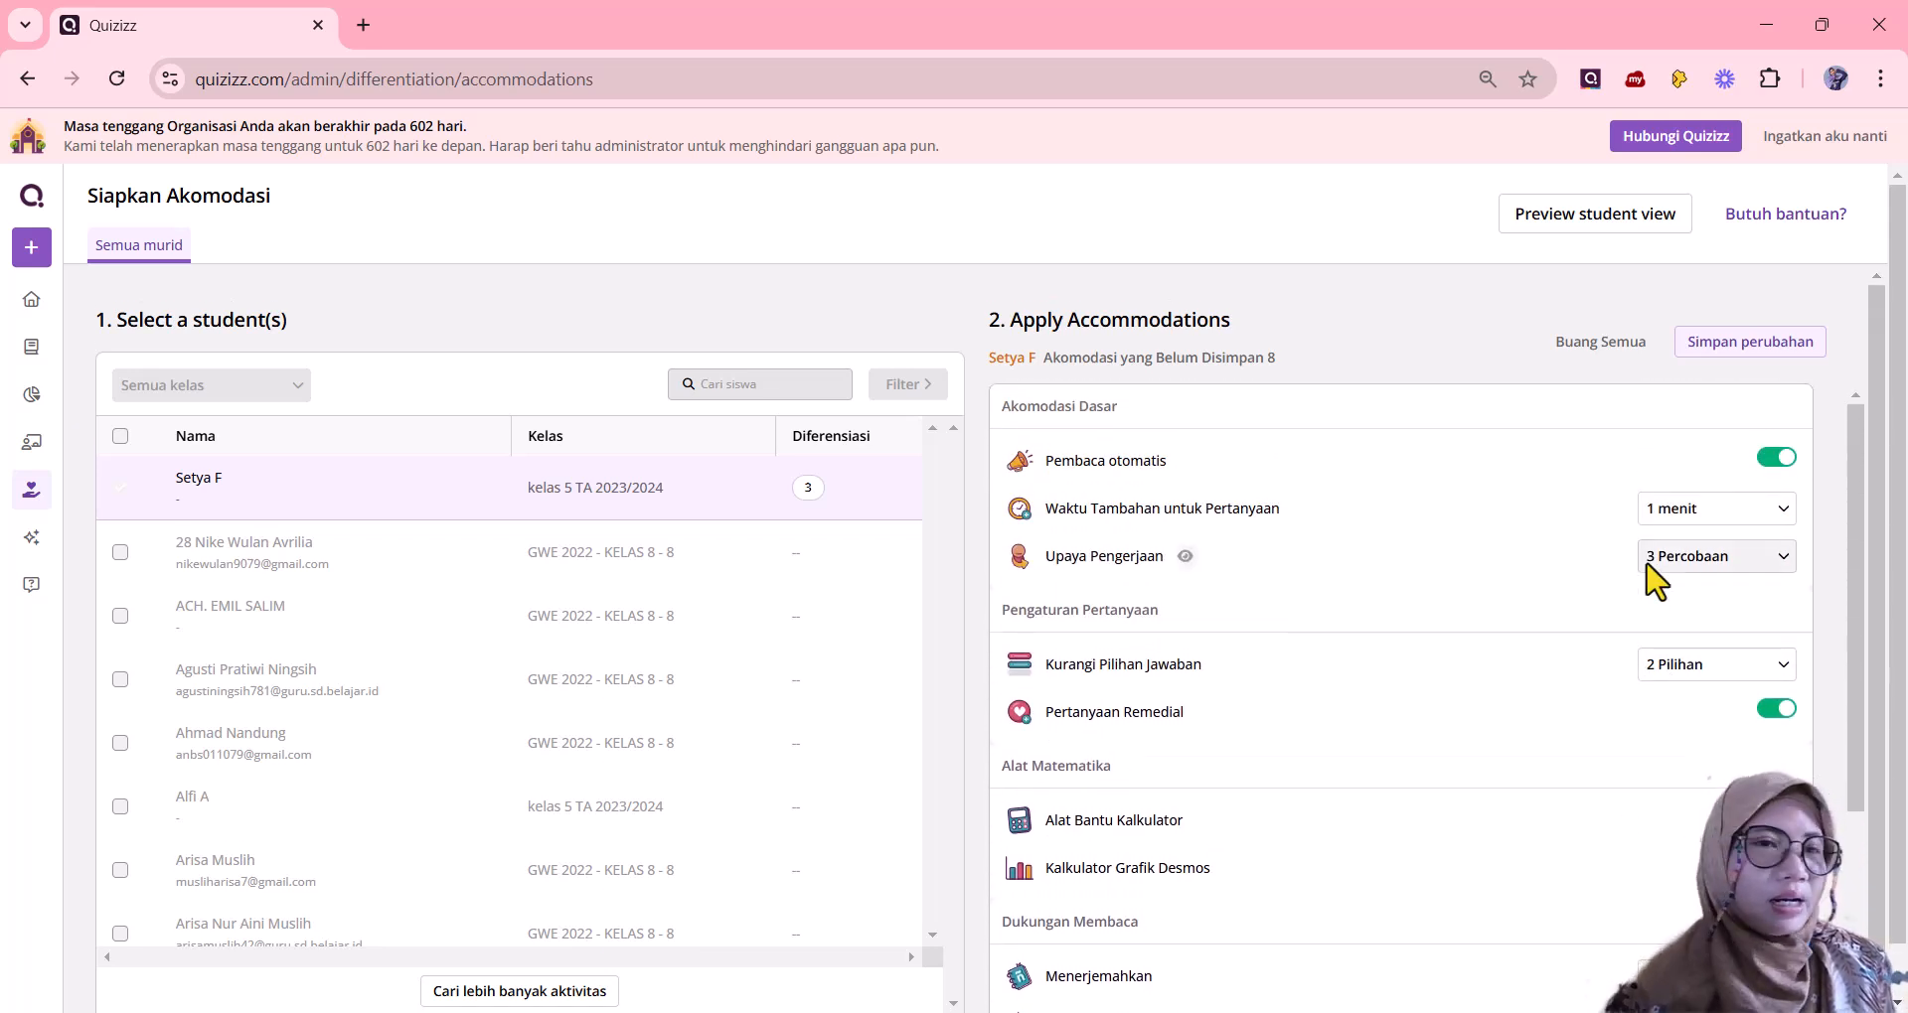